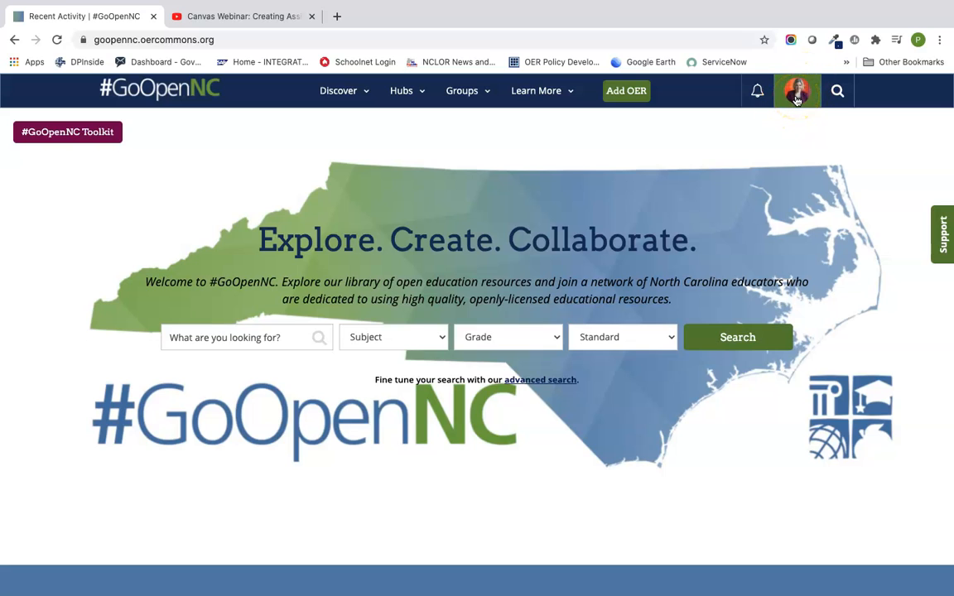
click(796, 97)
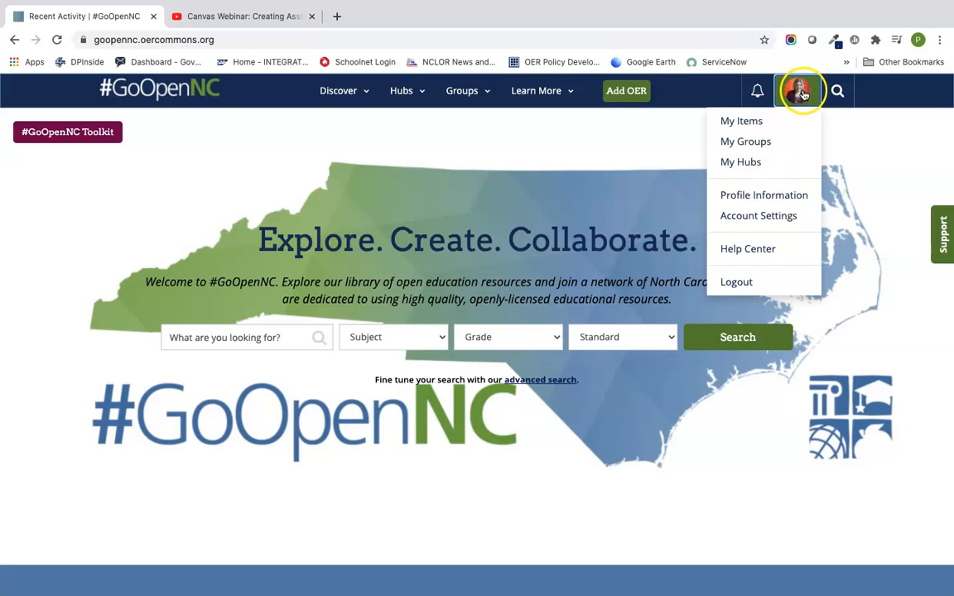
click(801, 94)
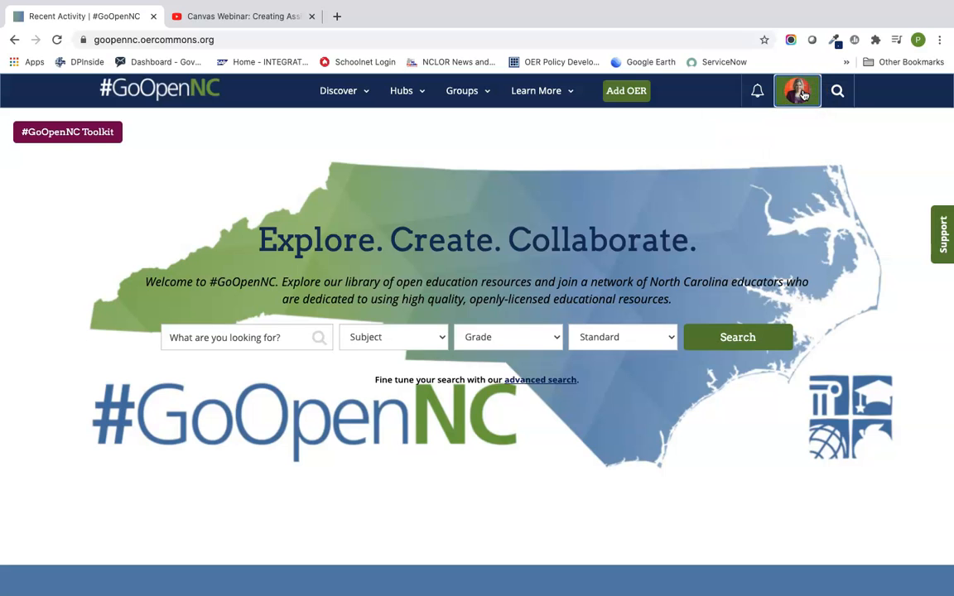
click(802, 94)
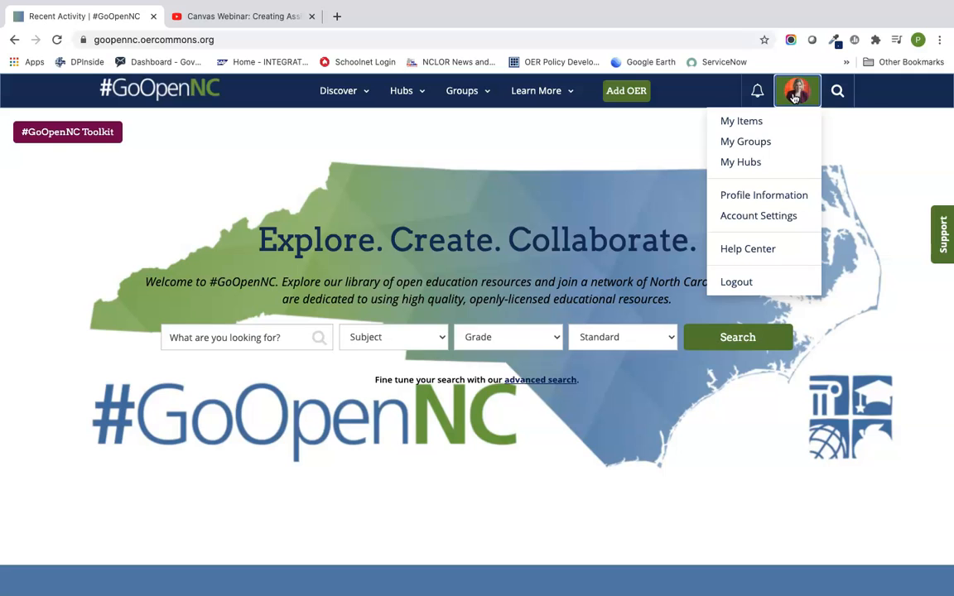
click(690, 156)
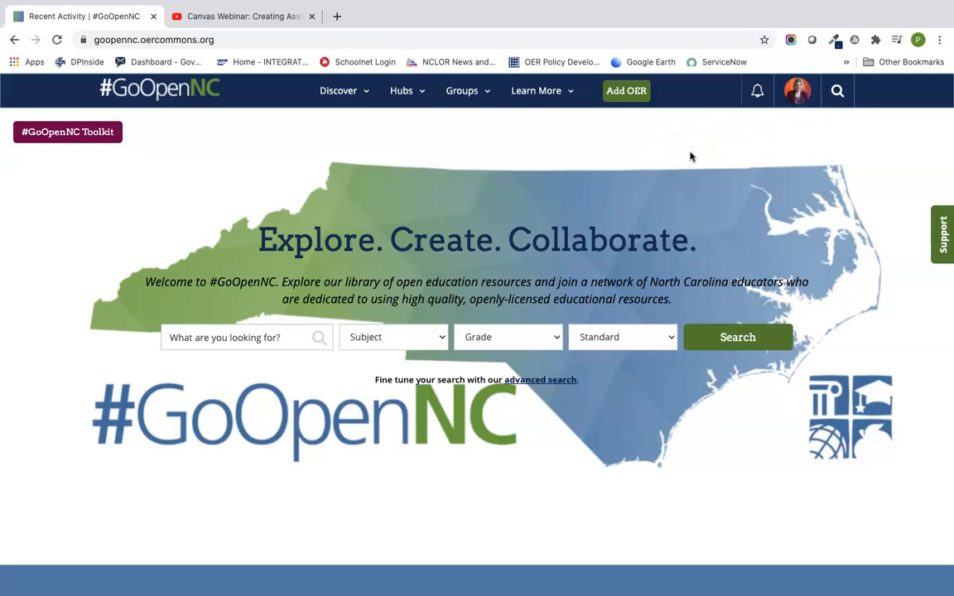
click(628, 95)
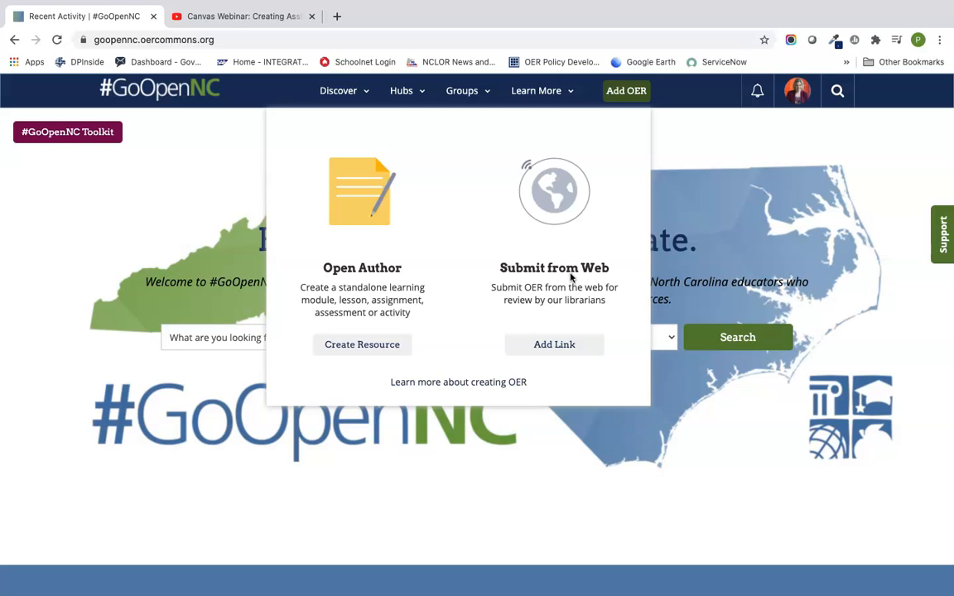
click(561, 348)
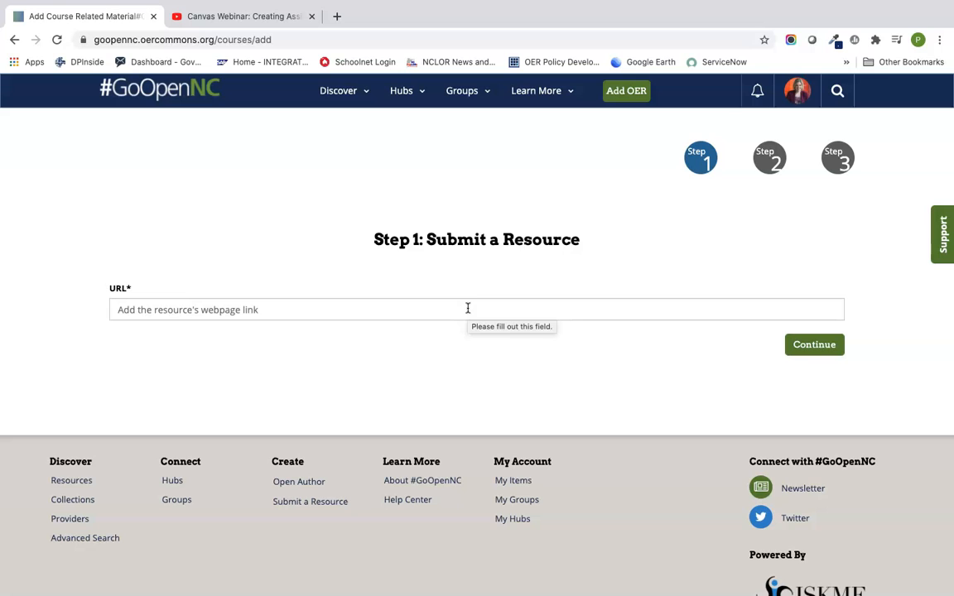
click(468, 308)
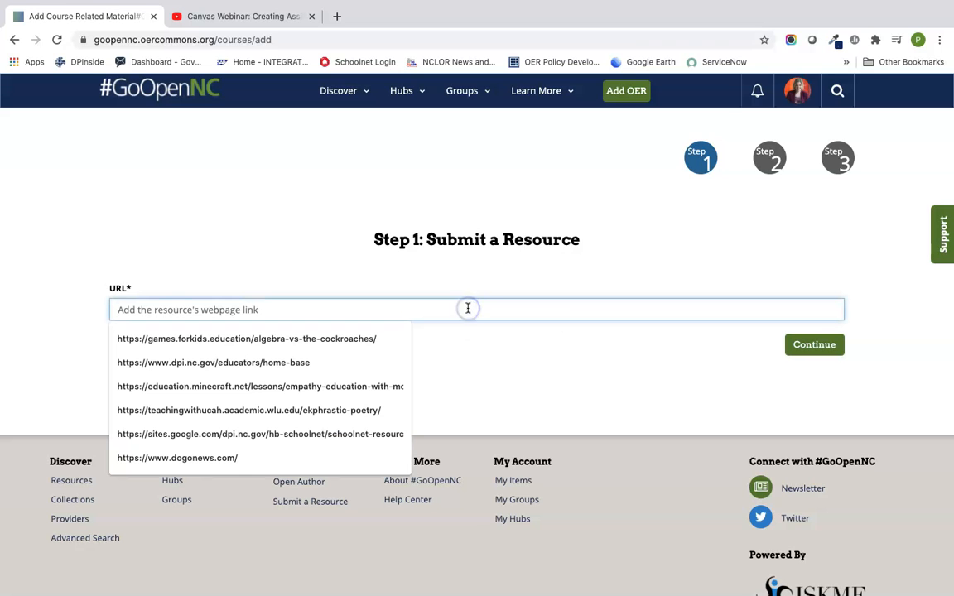
text(https://youtu.be/Yf6cQumrtZA)
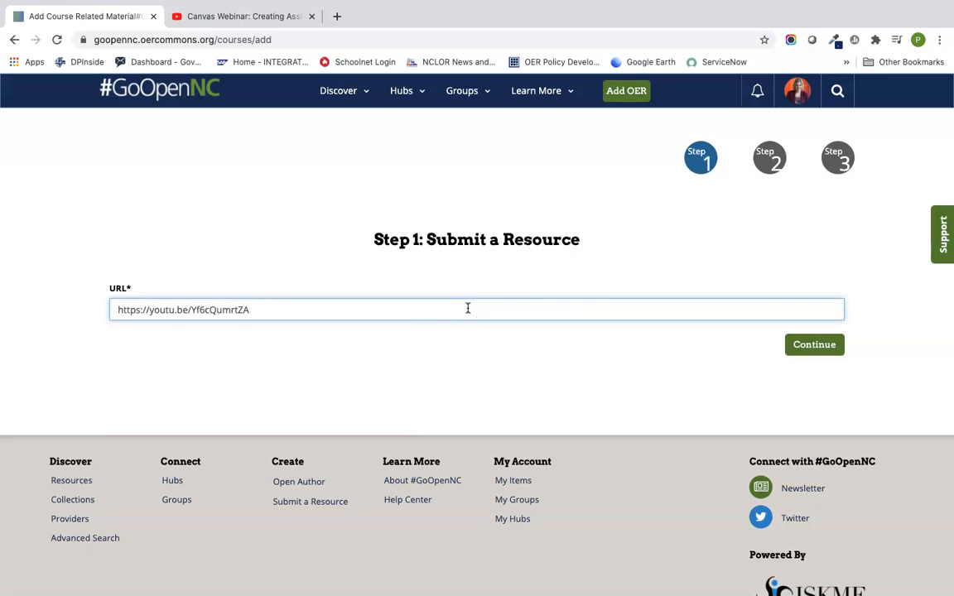
click(811, 347)
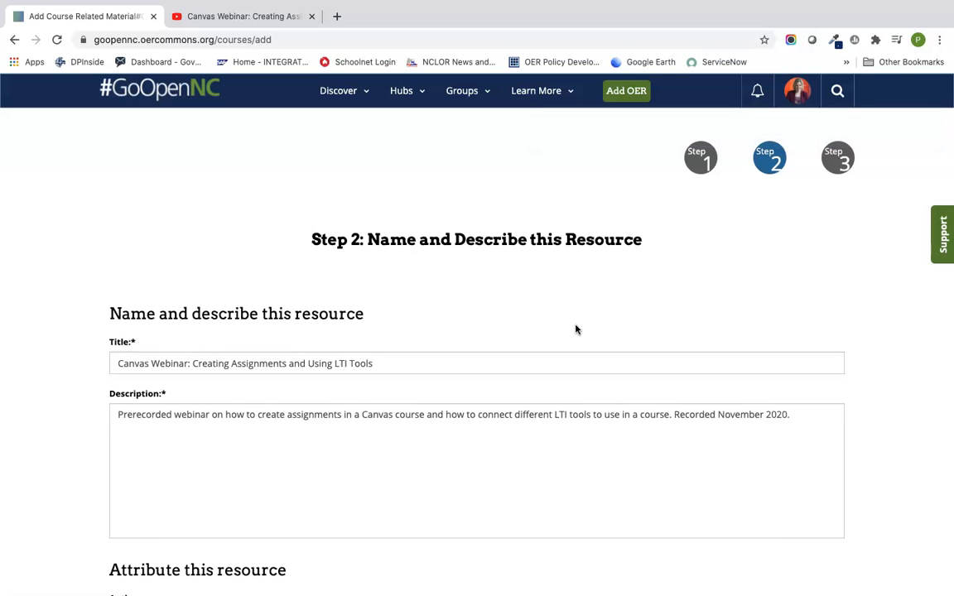
Append "Webinar Recording" to the end of the resource's title
scroll(576, 330, down, 2)
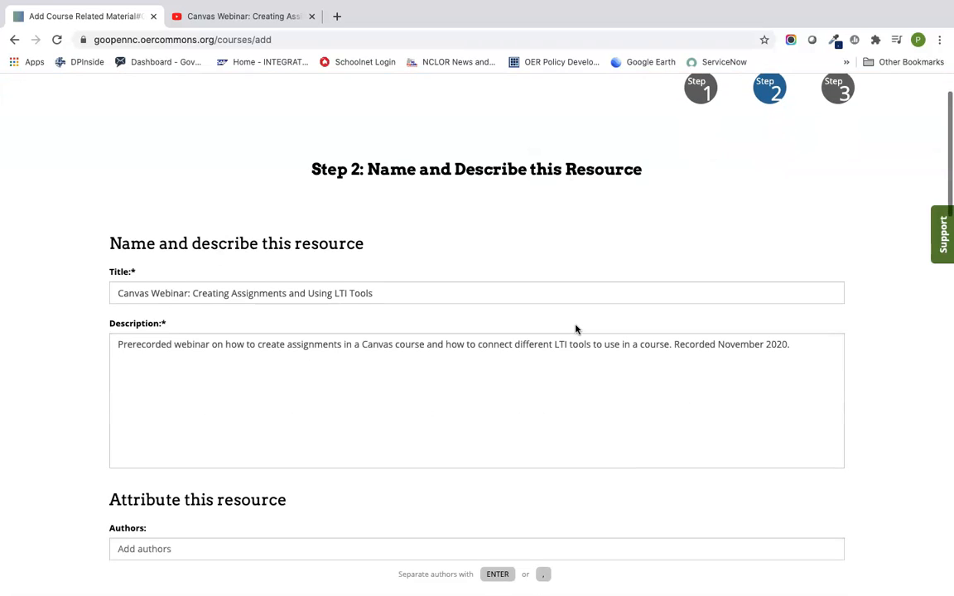
click(550, 289)
text(Webinar )
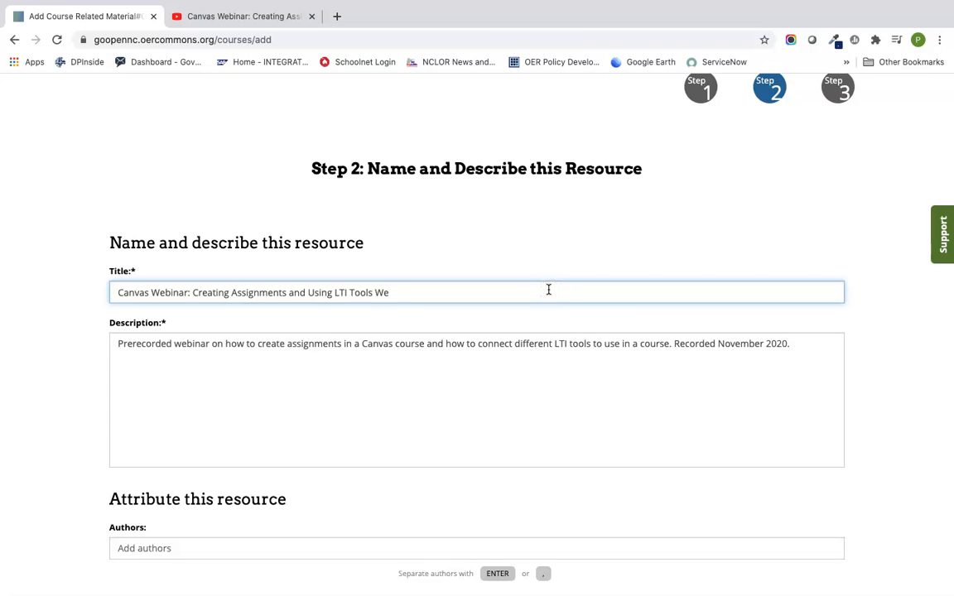
text(Recording)
Add the author's full name and NCDPI as authors, and set the conditions of use to Public Domain
scroll(307, 350, down, 2)
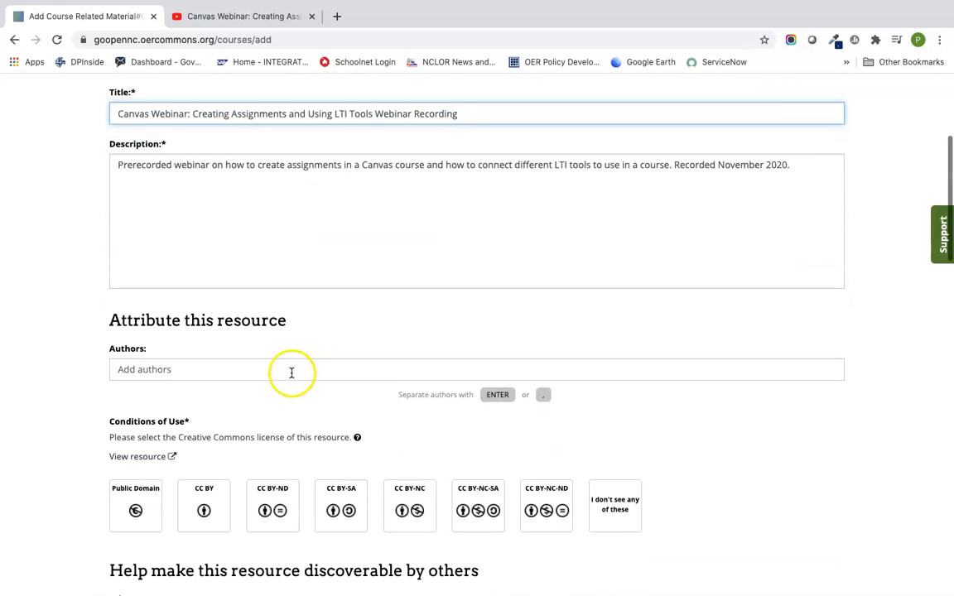
click(288, 368)
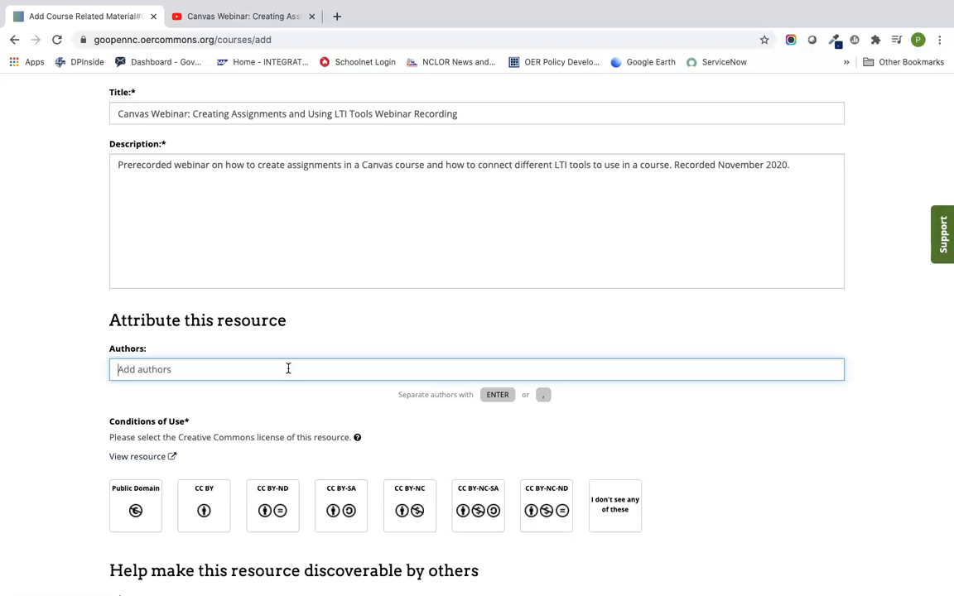
text(Christy Barham)
key(Return)
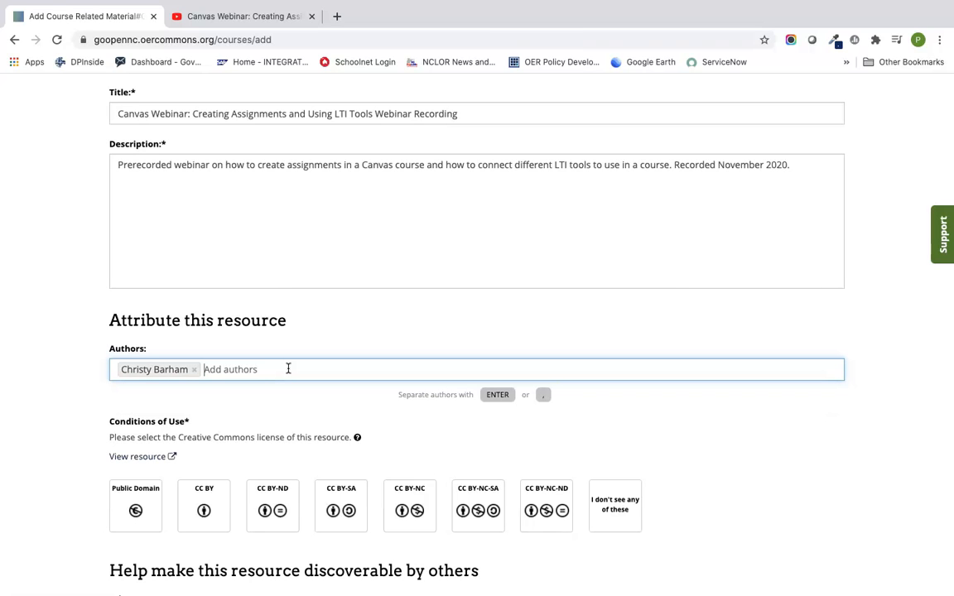
text(NCDPI)
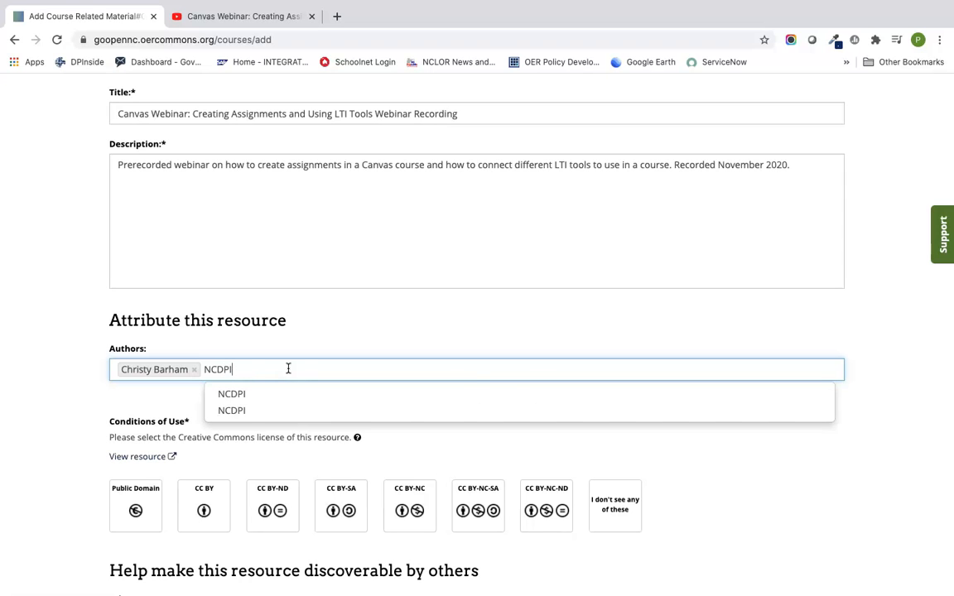
key(Return)
scroll(283, 411, down, 5)
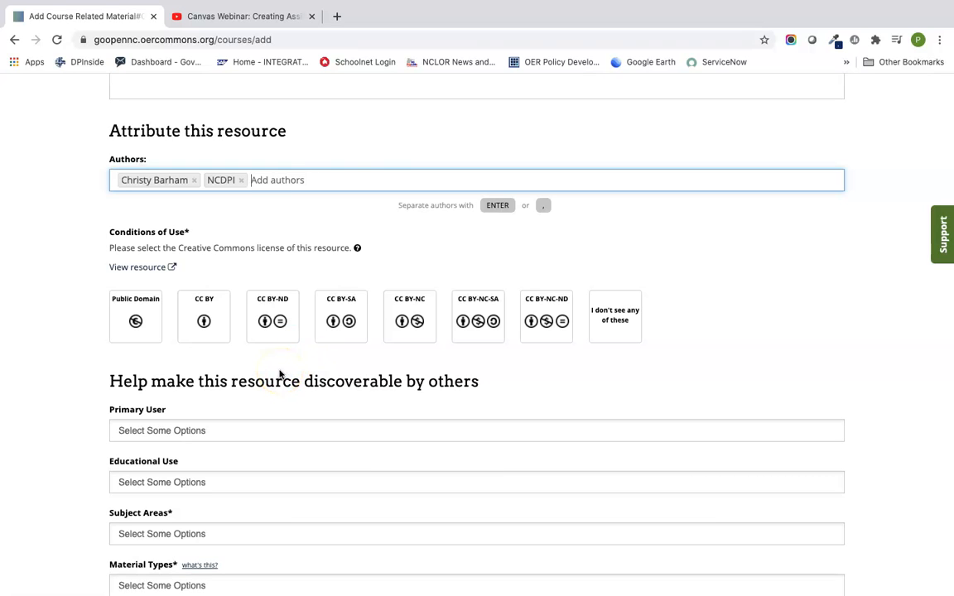
click(137, 316)
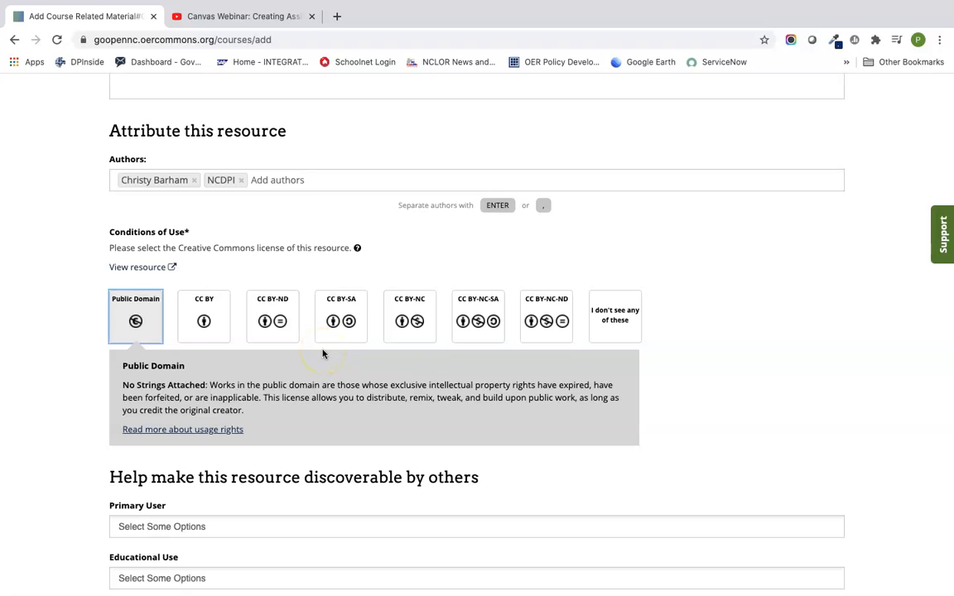
Set the primary user to Teacher and the educational use to Professional Development
scroll(323, 354, down, 5)
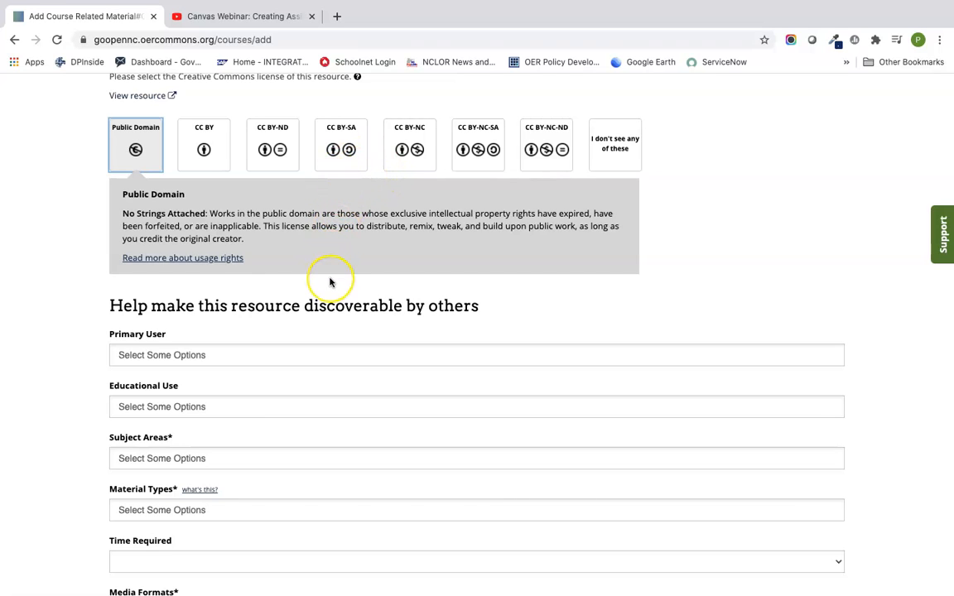
scroll(330, 279, down, 4)
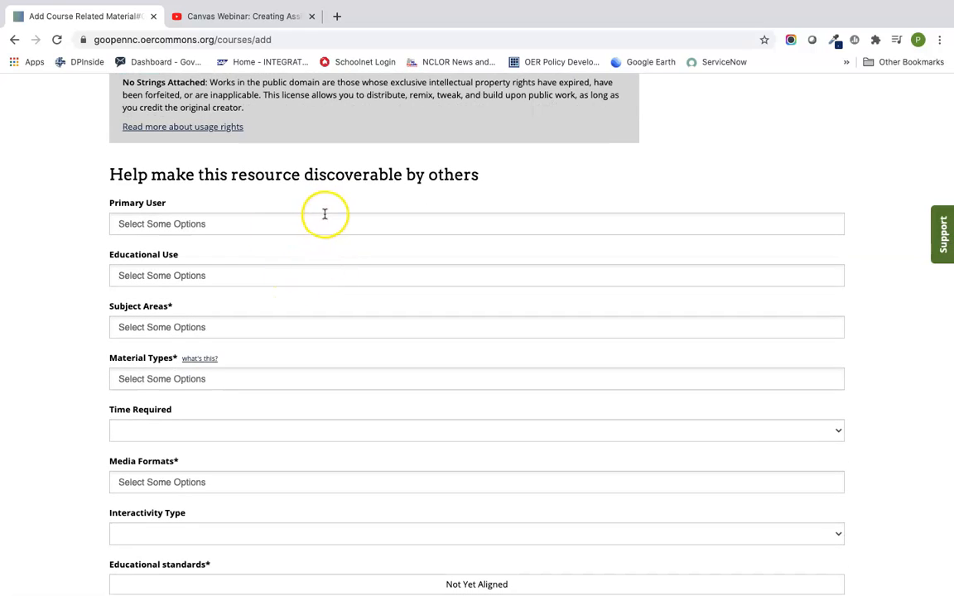
click(329, 222)
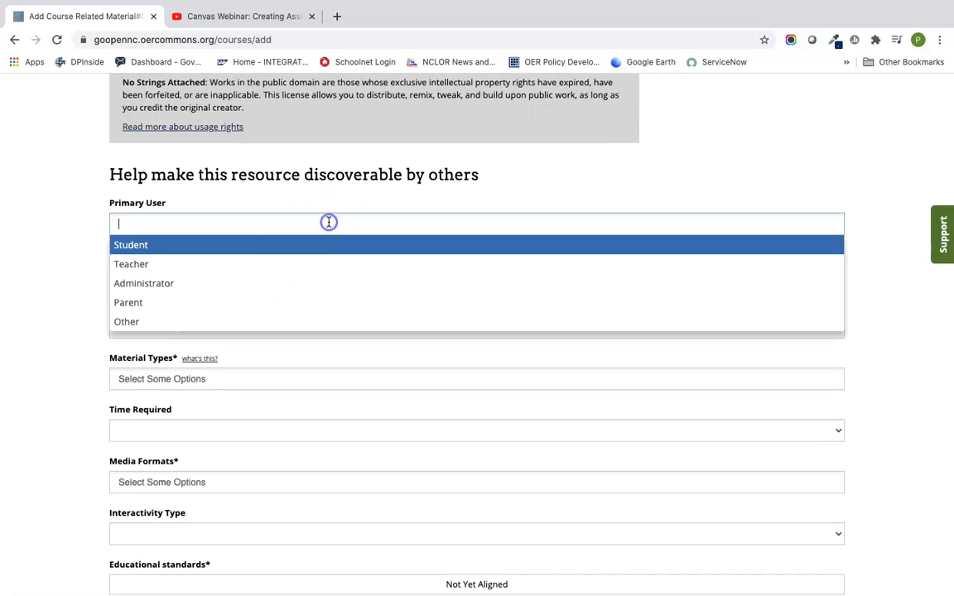
click(306, 264)
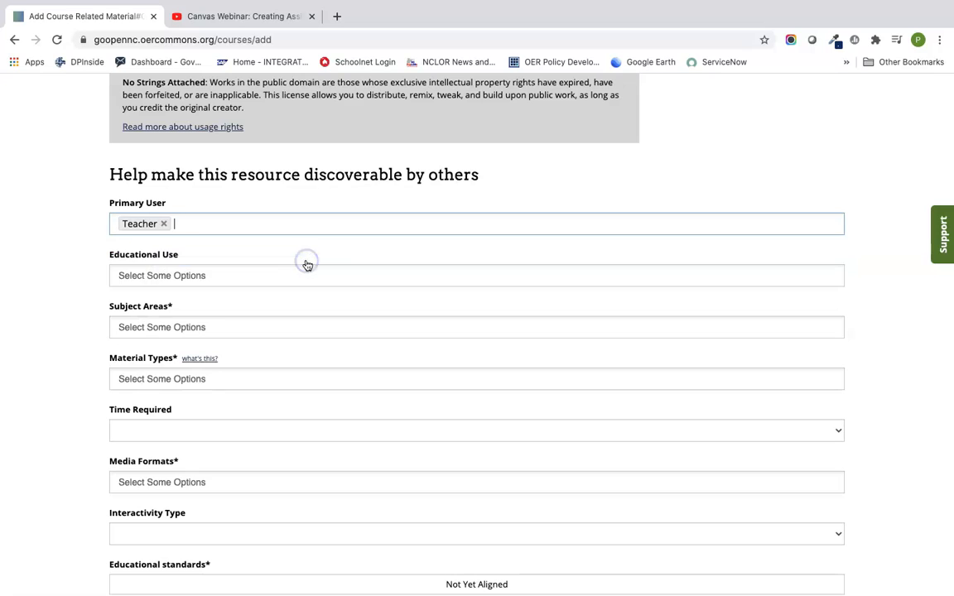
click(292, 279)
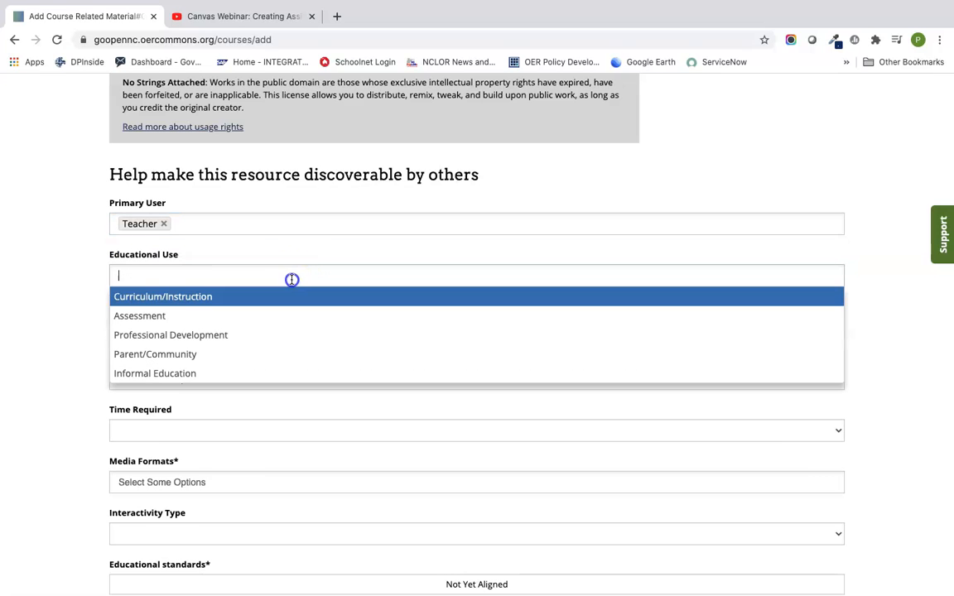
click(267, 335)
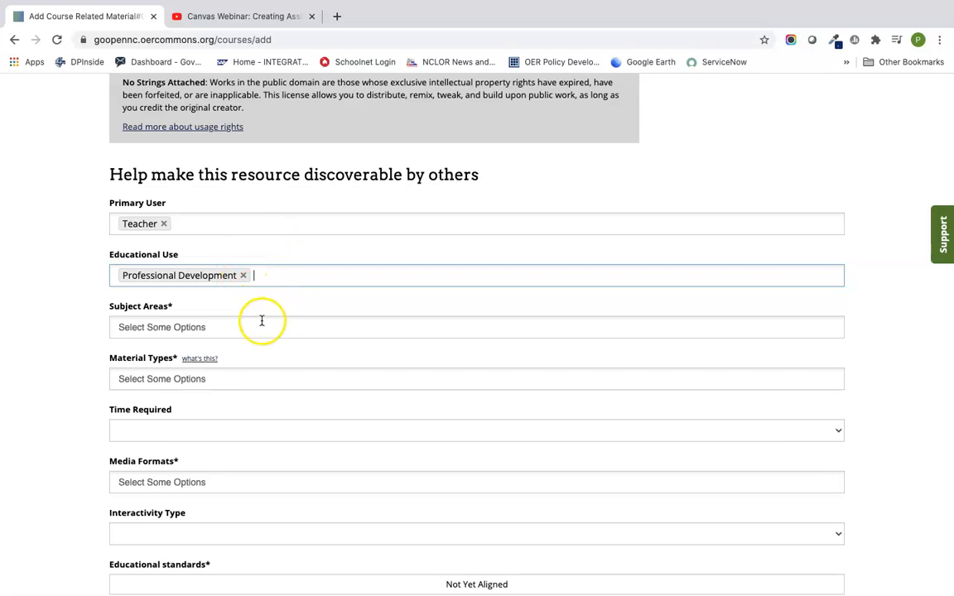
Set the resource's subject area to Professional Development
click(261, 329)
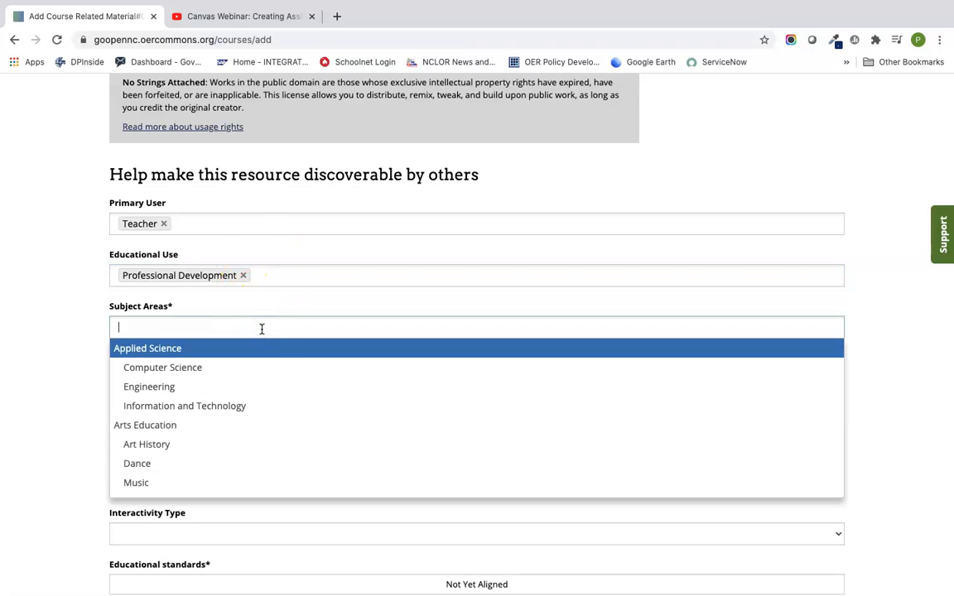
scroll(273, 383, down, 15)
scroll(273, 383, down, 8)
scroll(273, 384, up, 5)
scroll(273, 383, up, 10)
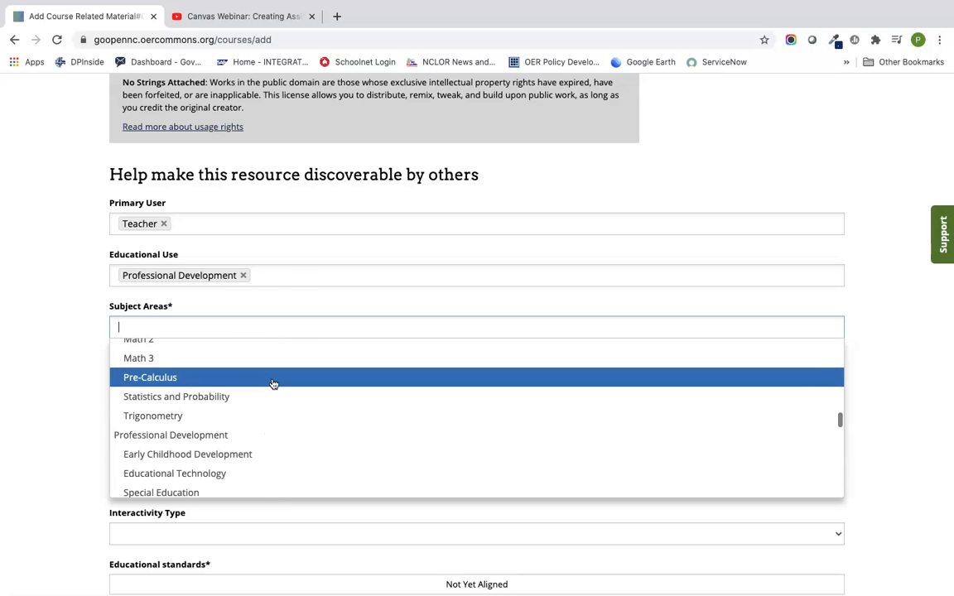
scroll(273, 384, down, 1)
click(252, 422)
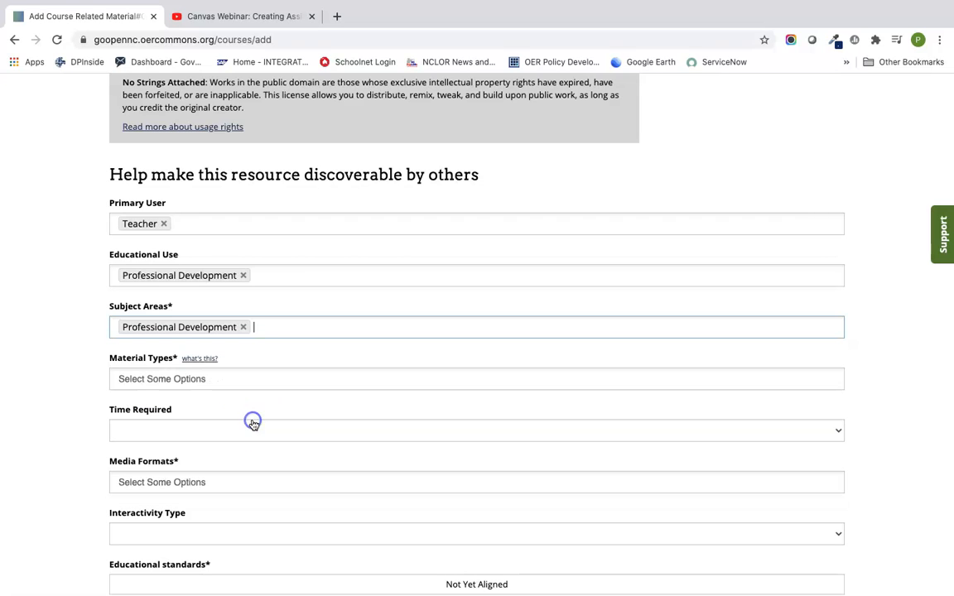
Set the material type to Presentation and the time required to Less than 60 min
scroll(261, 354, down, 1)
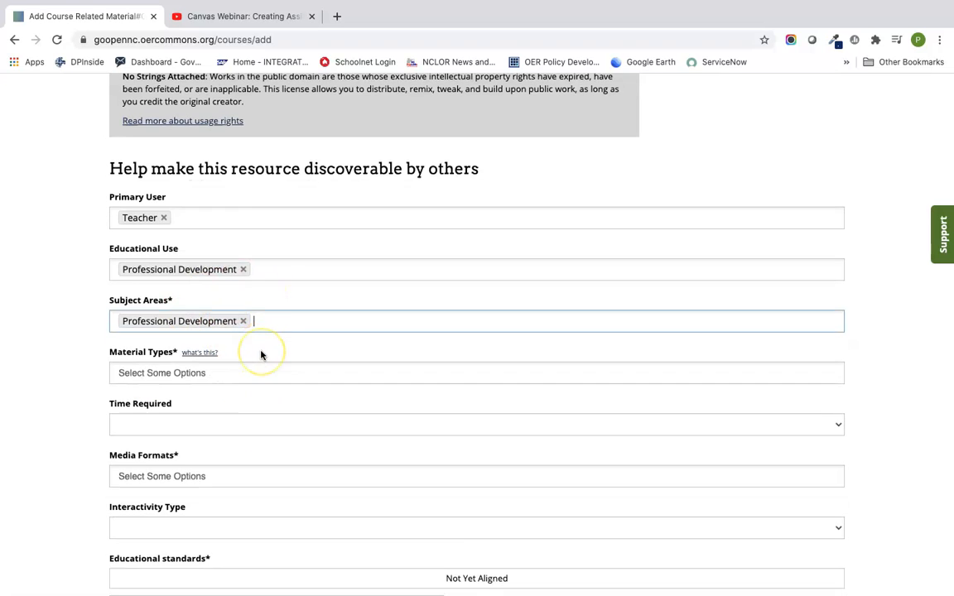
scroll(261, 355, down, 2)
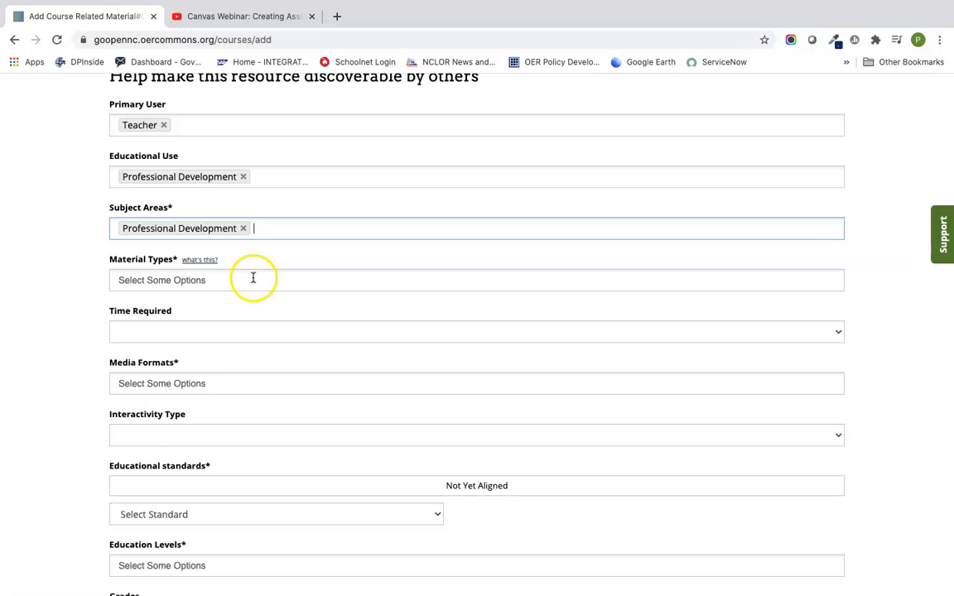
click(253, 280)
scroll(255, 373, down, 5)
click(240, 363)
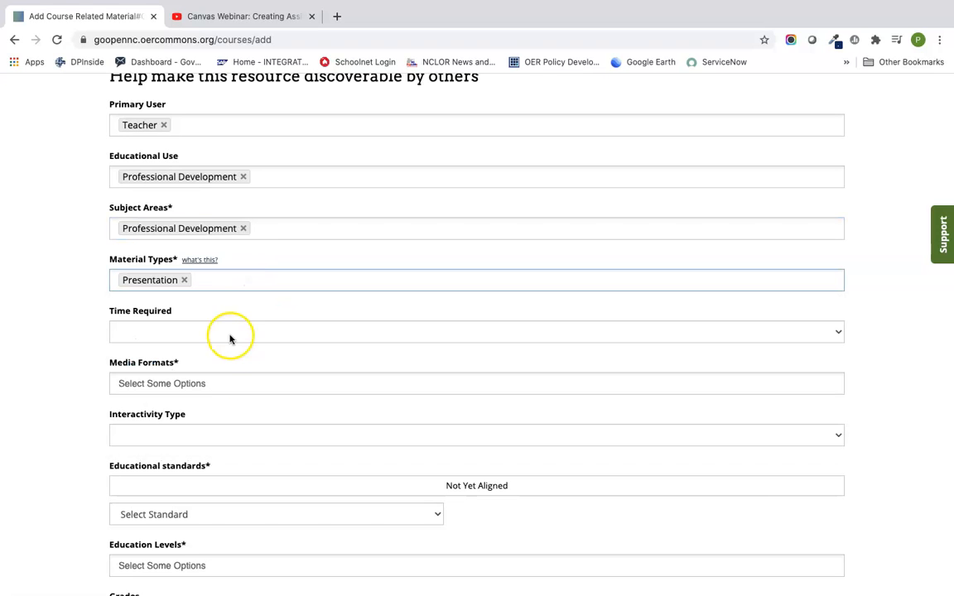
click(230, 333)
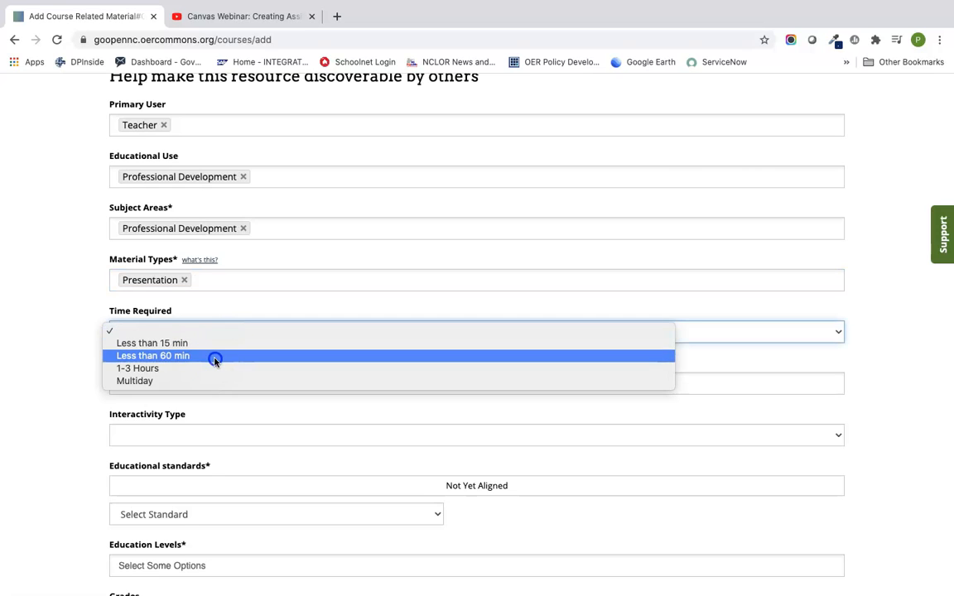
click(215, 358)
Set the media format to Video and view the interactivity type options without choosing one
click(212, 384)
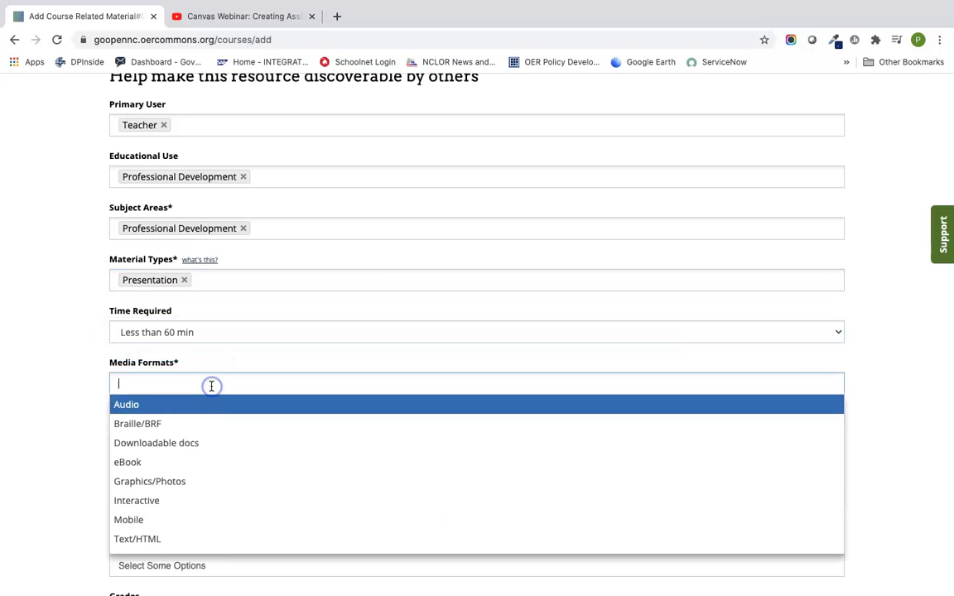
scroll(203, 478, down, 1)
click(187, 520)
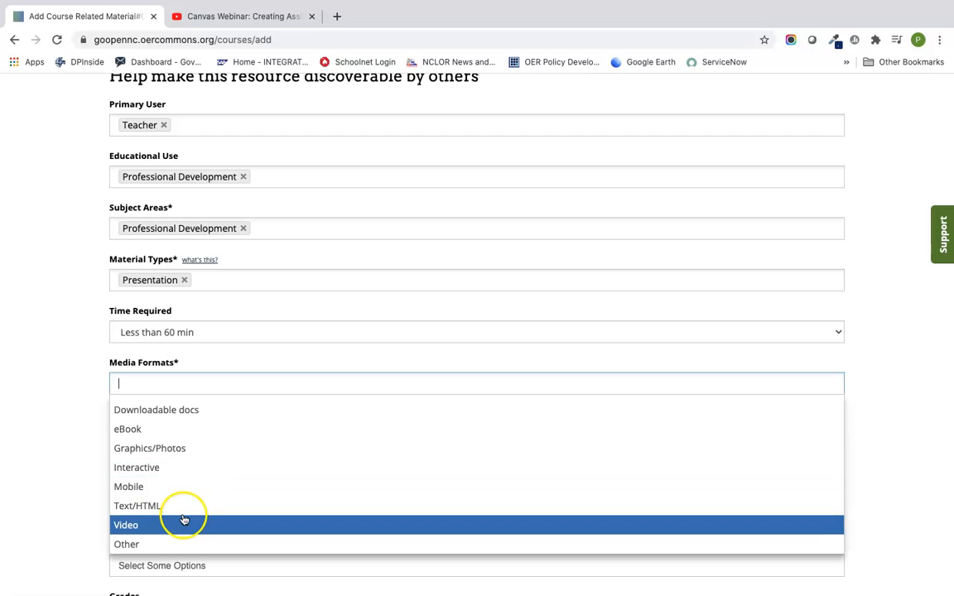
click(198, 437)
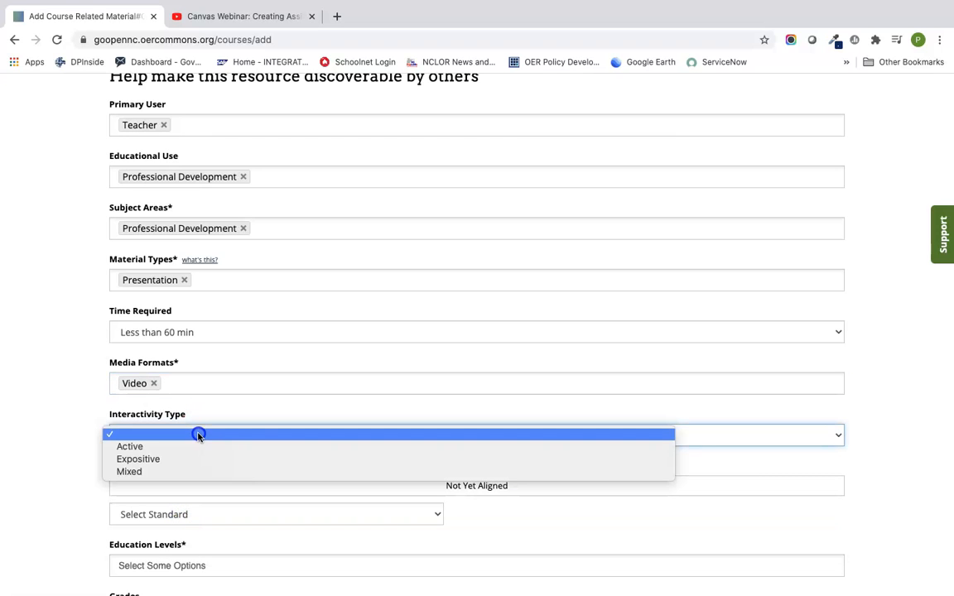
click(76, 399)
Select North Carolina Digital Learning Competencies for Teachers as the resource's educational standard
scroll(78, 401, down, 3)
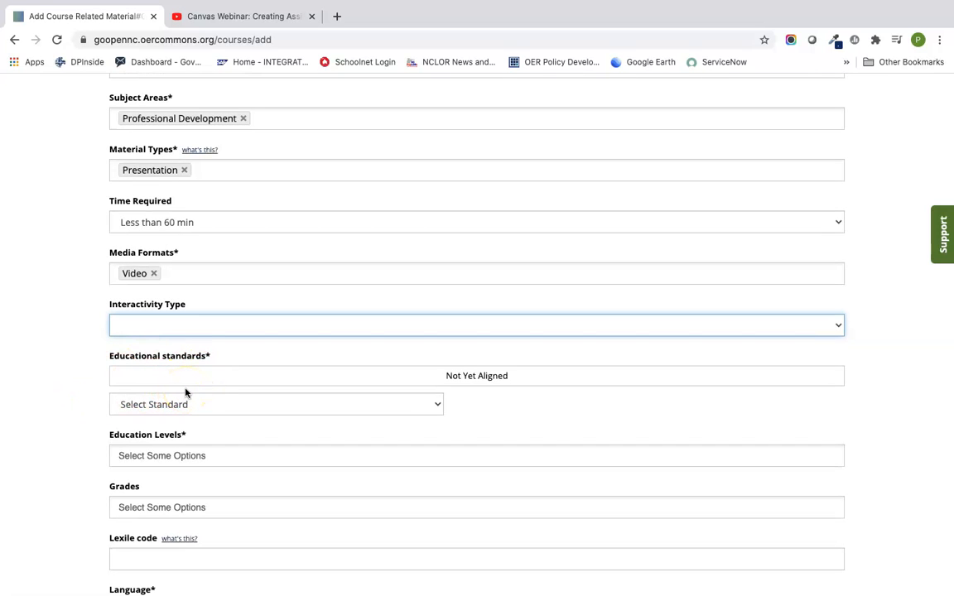
click(187, 407)
click(217, 430)
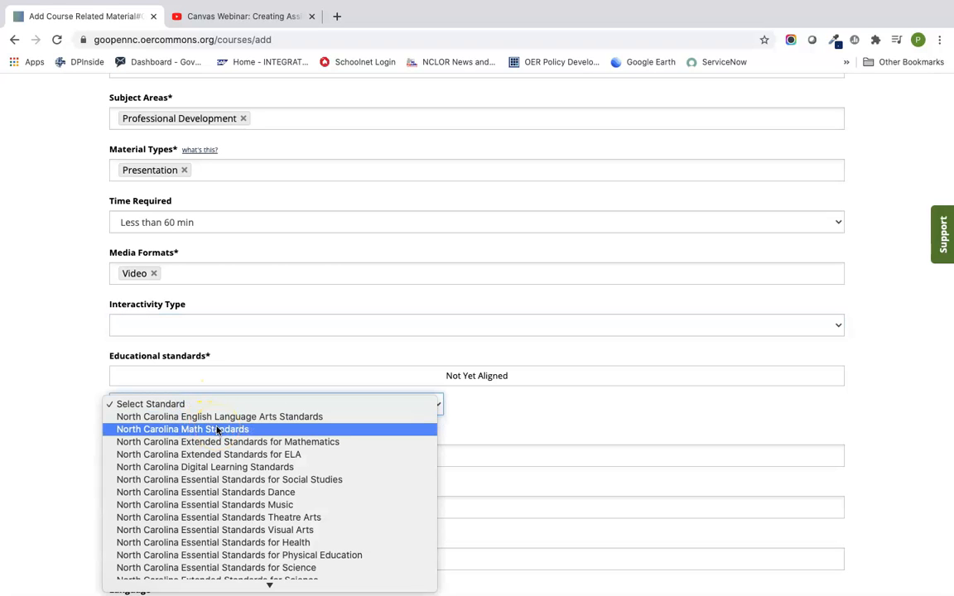
scroll(218, 429, down, 3)
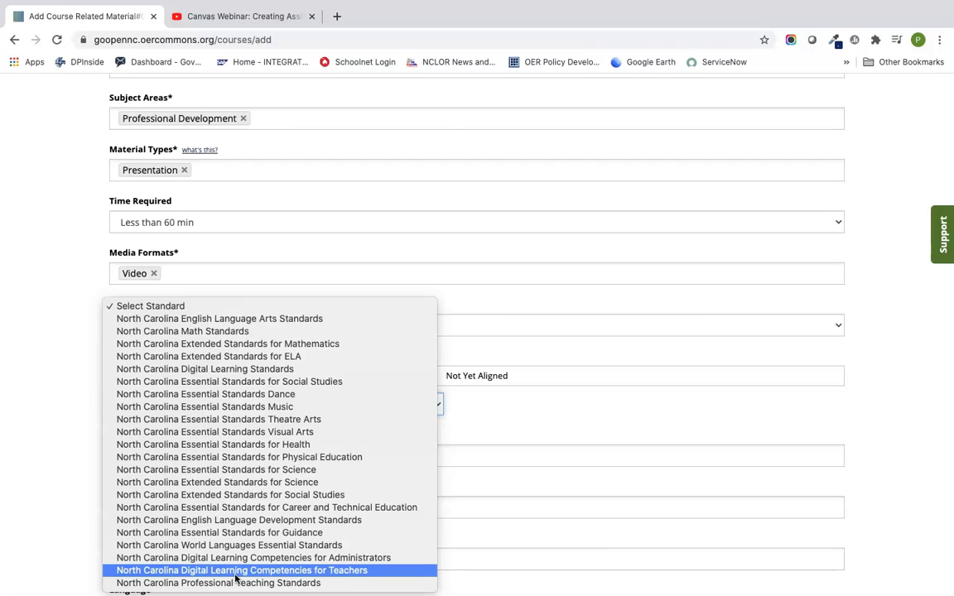
click(236, 575)
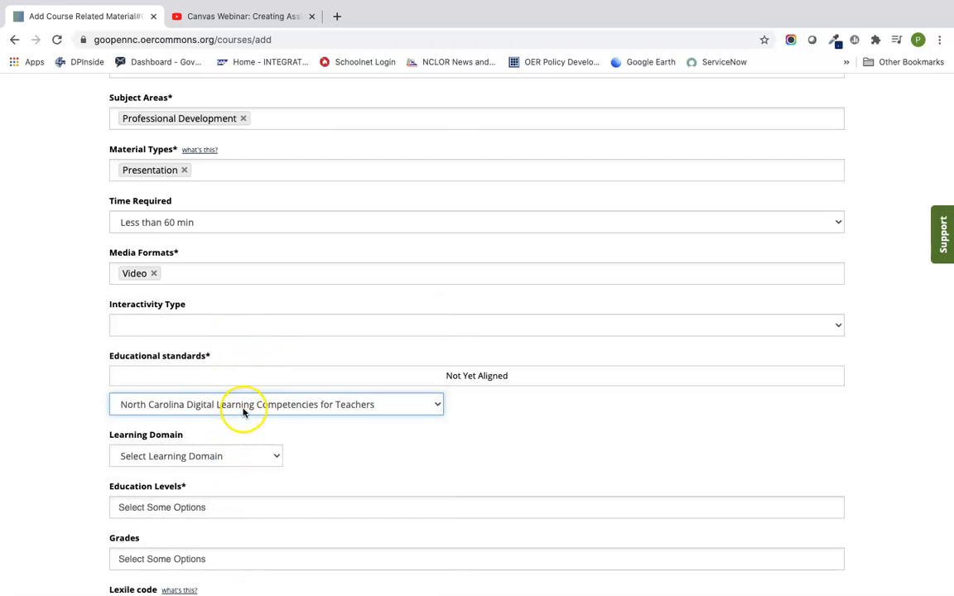
Choose the learning domain 3. Digital Content and Instruction and add the alignment tag NC.DLCT.DCI.1 to the resource
click(238, 456)
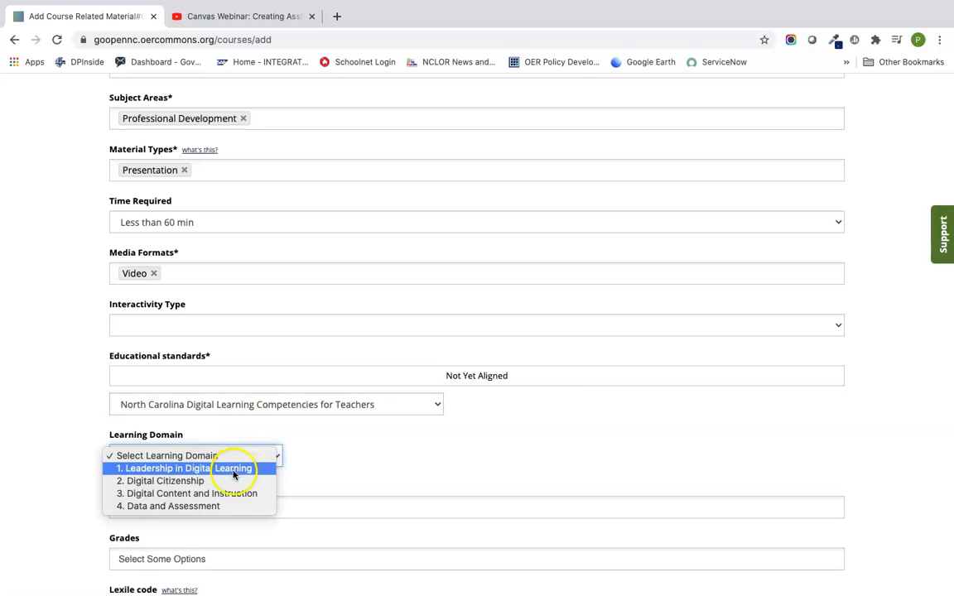
click(241, 493)
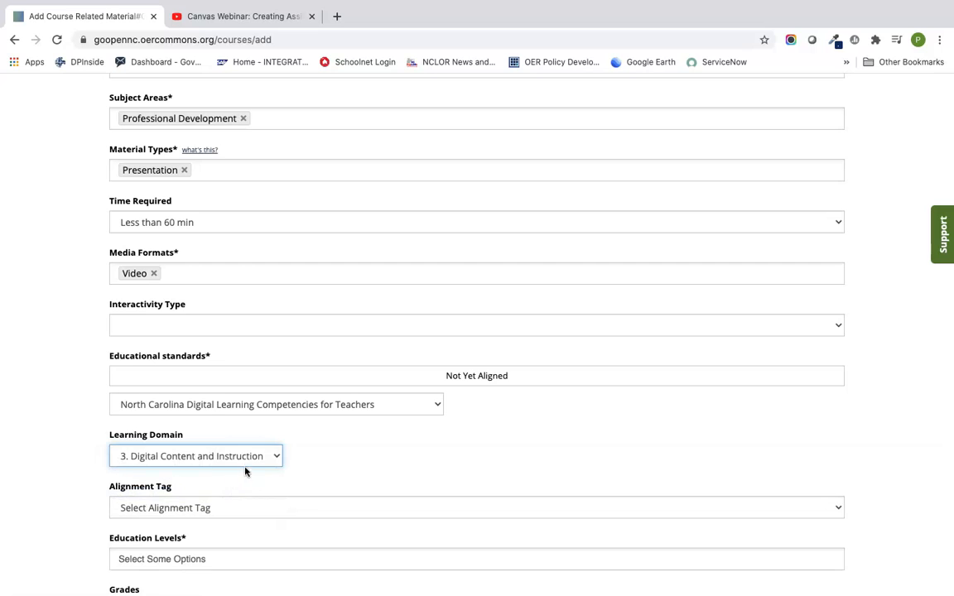
click(222, 508)
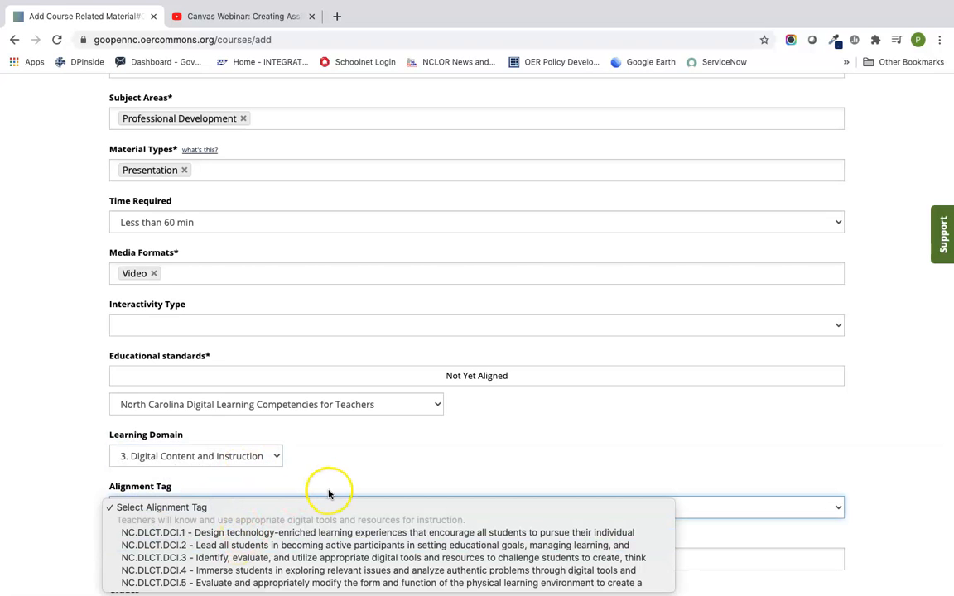
click(364, 532)
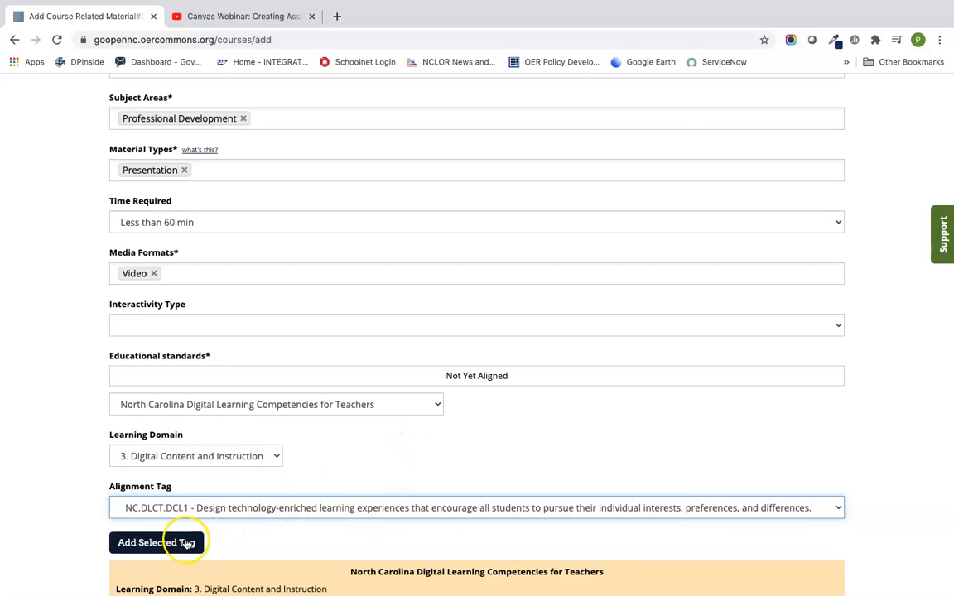
click(188, 544)
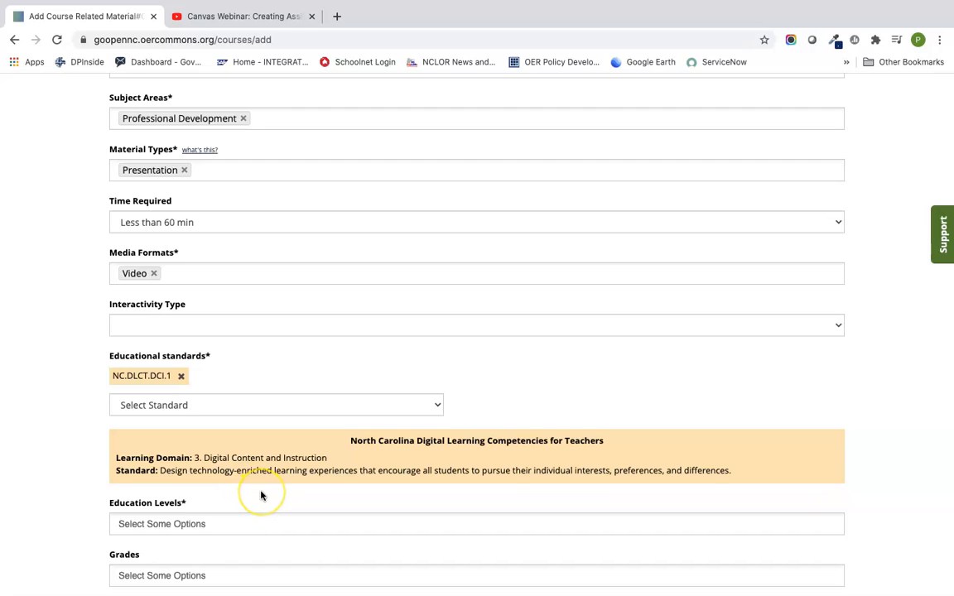
Set the resource's education level to Graduate / Professional
scroll(261, 496, down, 2)
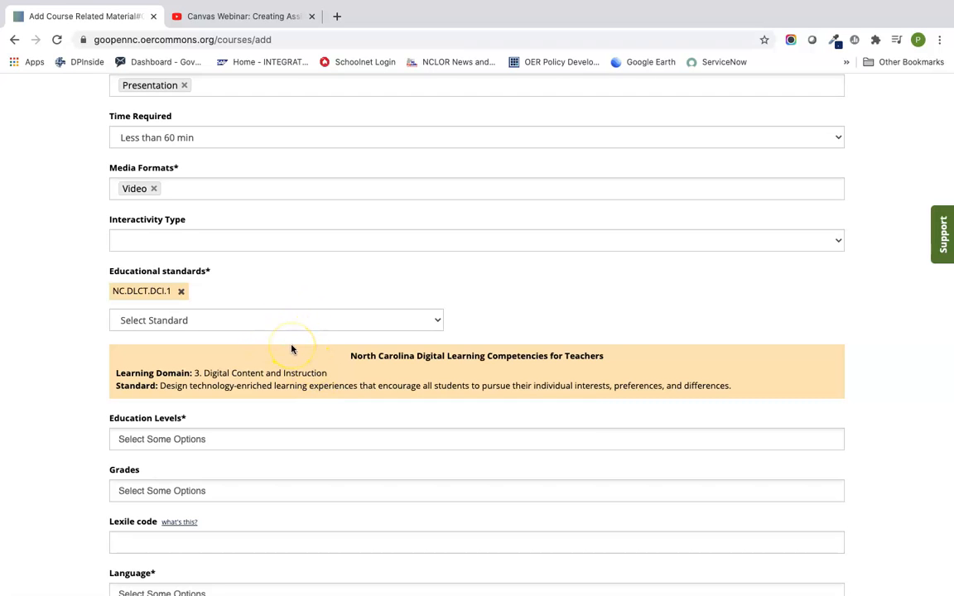
click(283, 437)
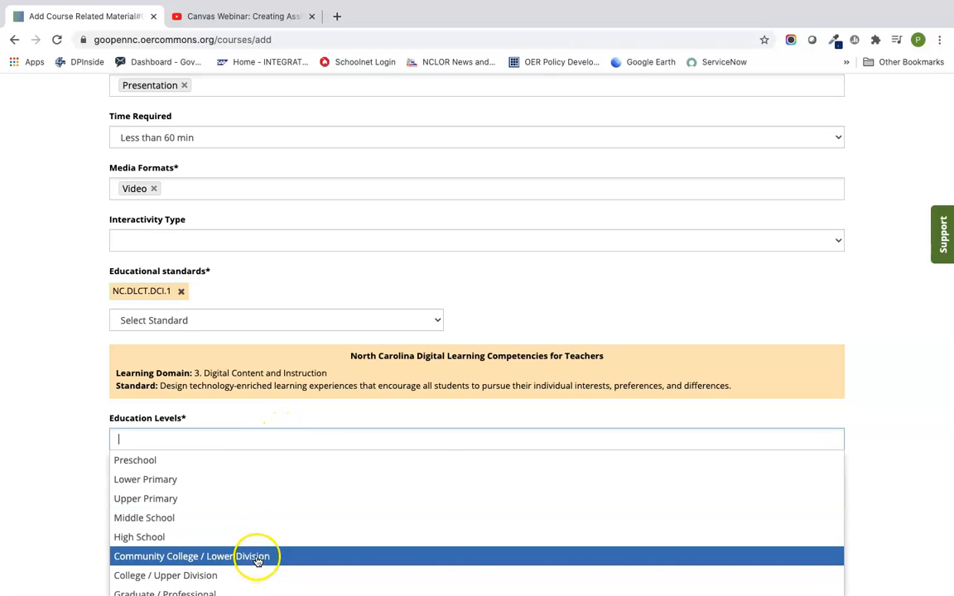
scroll(253, 572, down, 1)
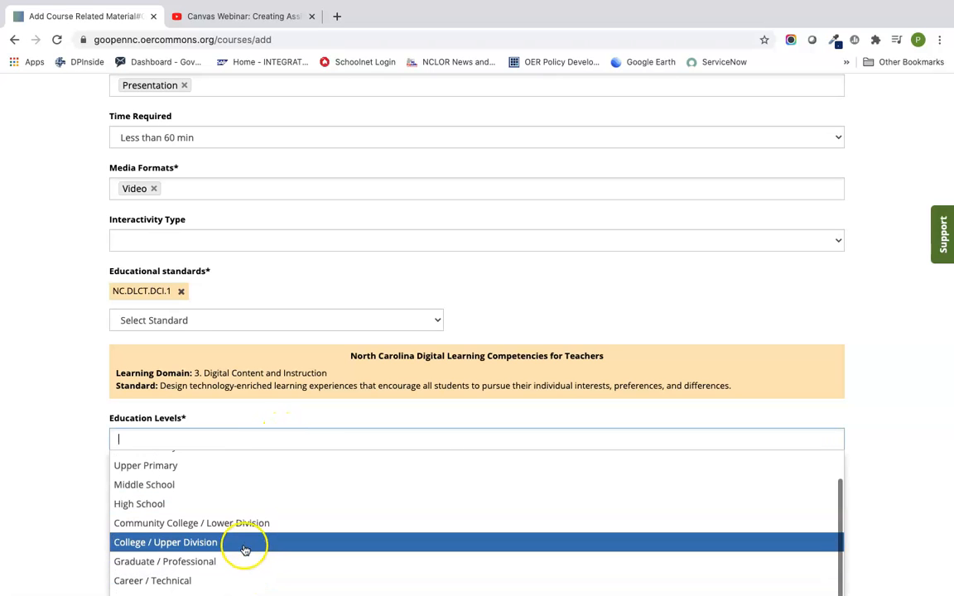
click(245, 560)
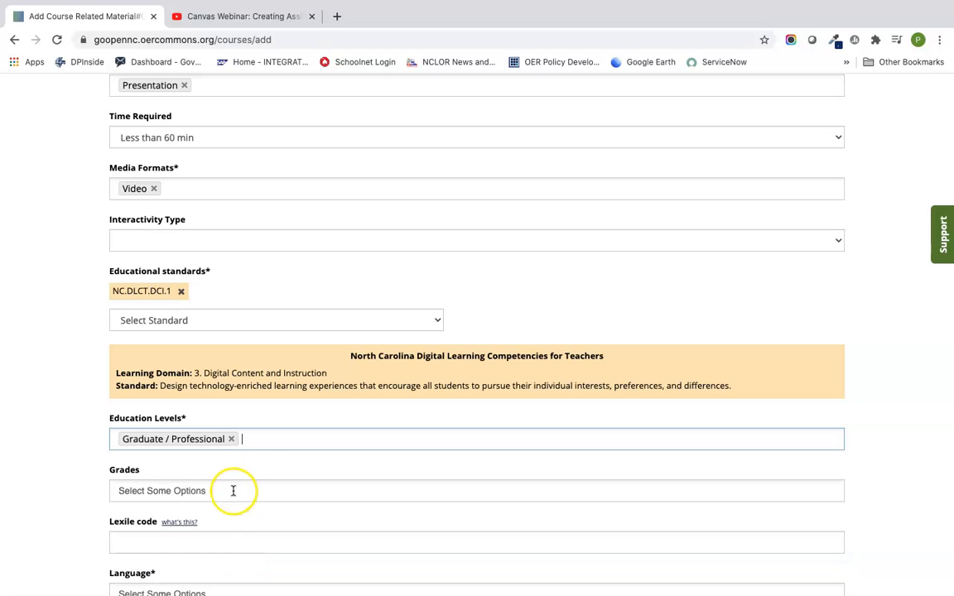
Set the resource's language to English and its accessibility to Caption
scroll(232, 491, down, 3)
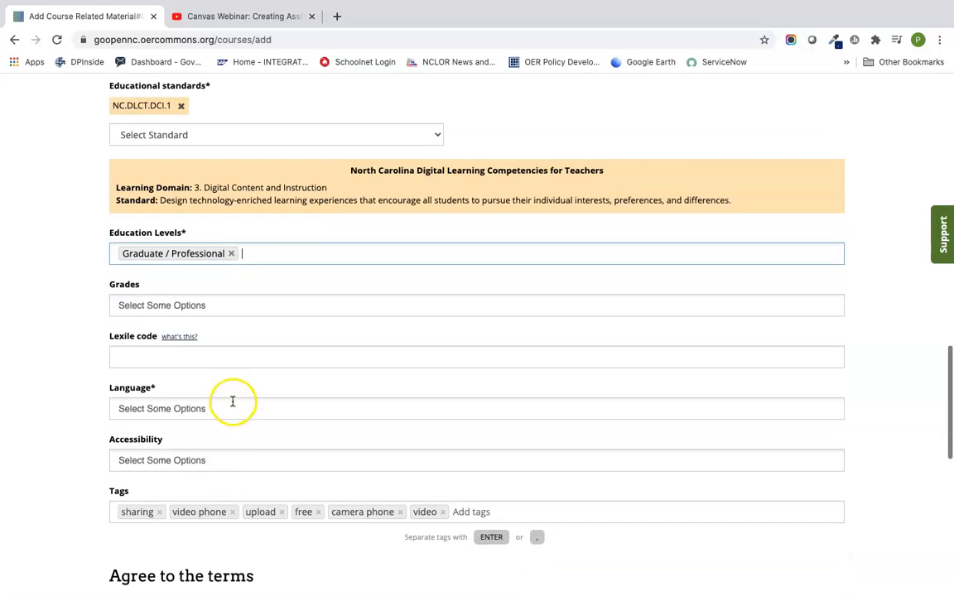
click(230, 408)
click(219, 431)
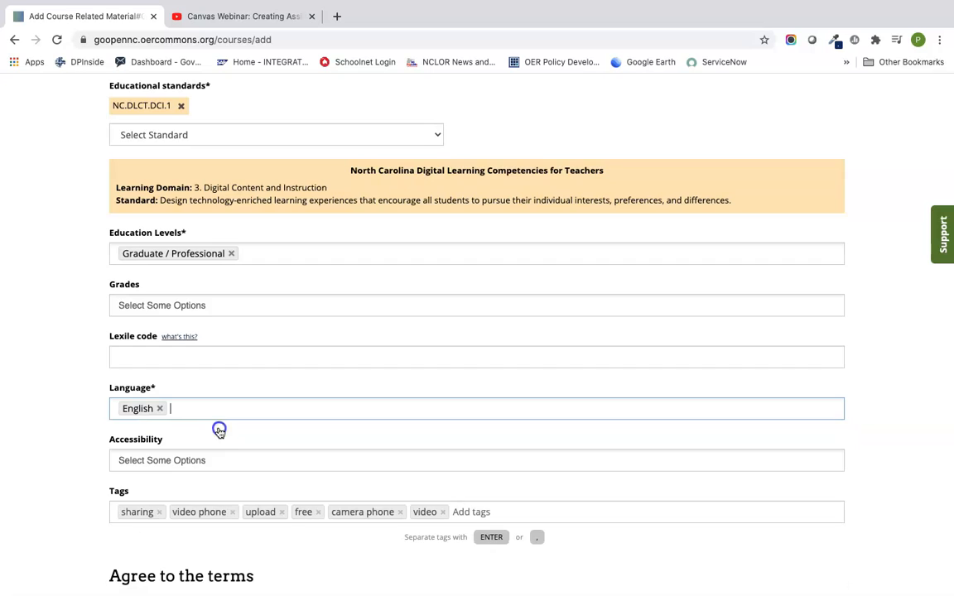
click(143, 465)
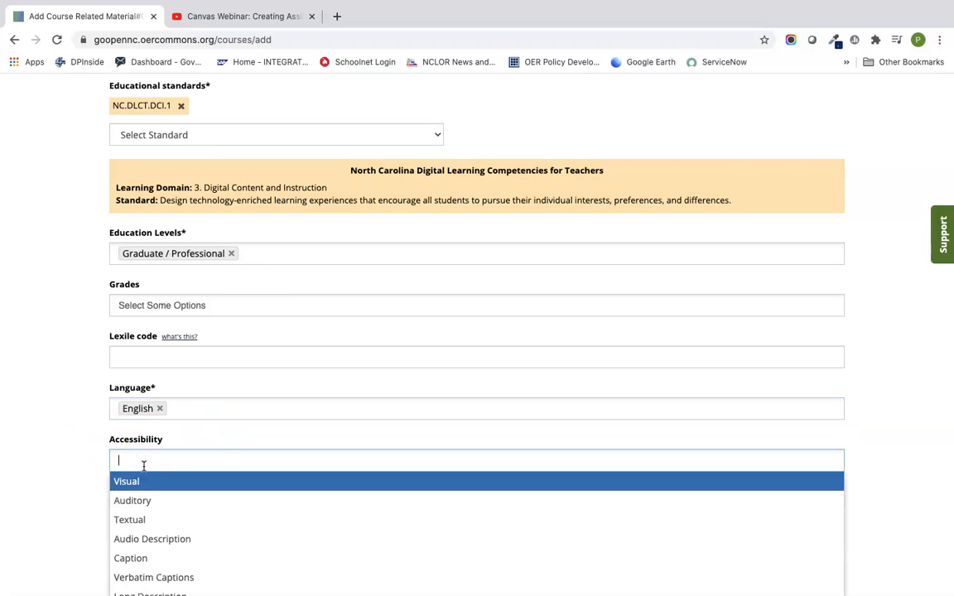
click(134, 558)
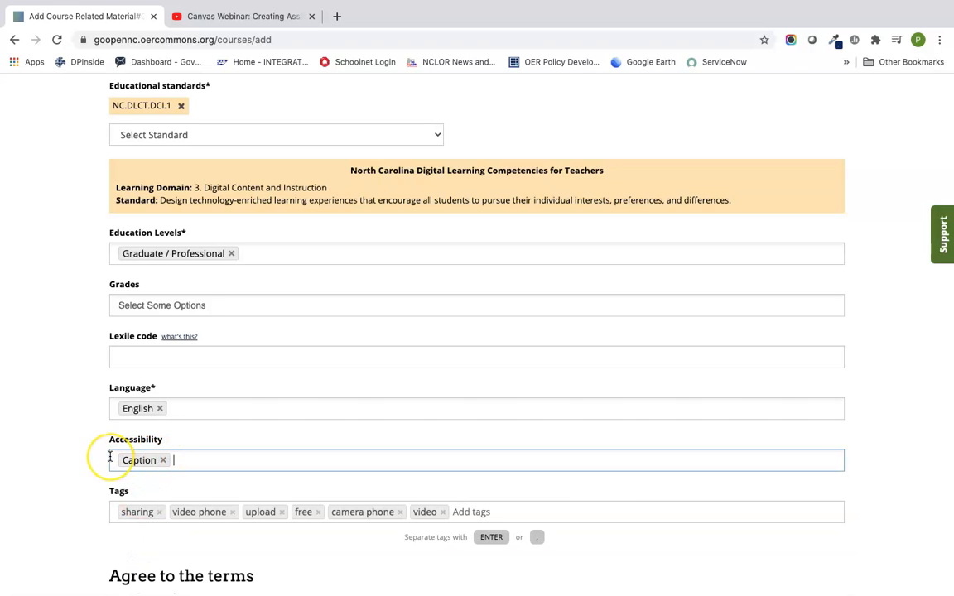
Agree to the submission terms and continue to the resource preview
scroll(111, 455, down, 1)
scroll(111, 456, down, 5)
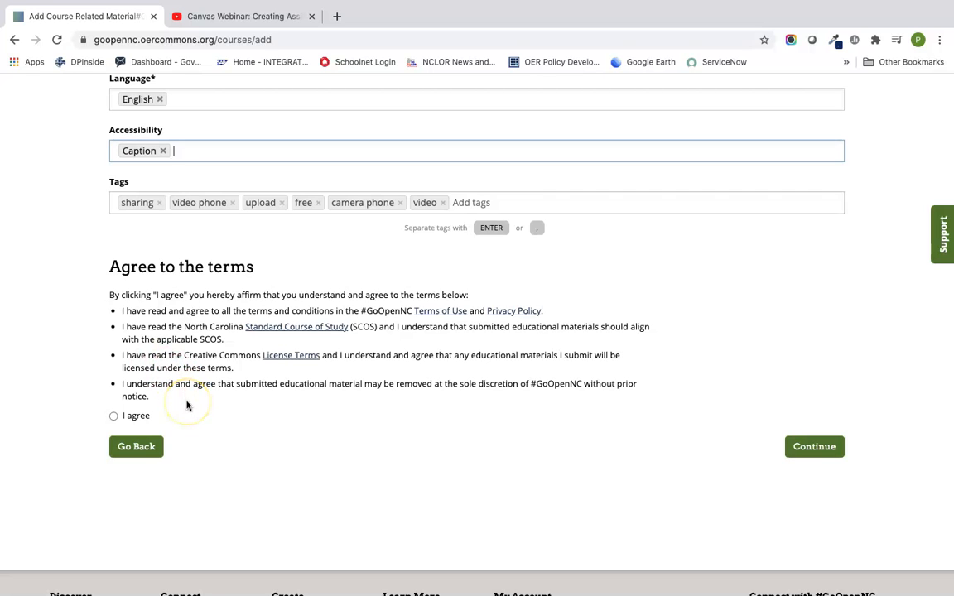
click(114, 415)
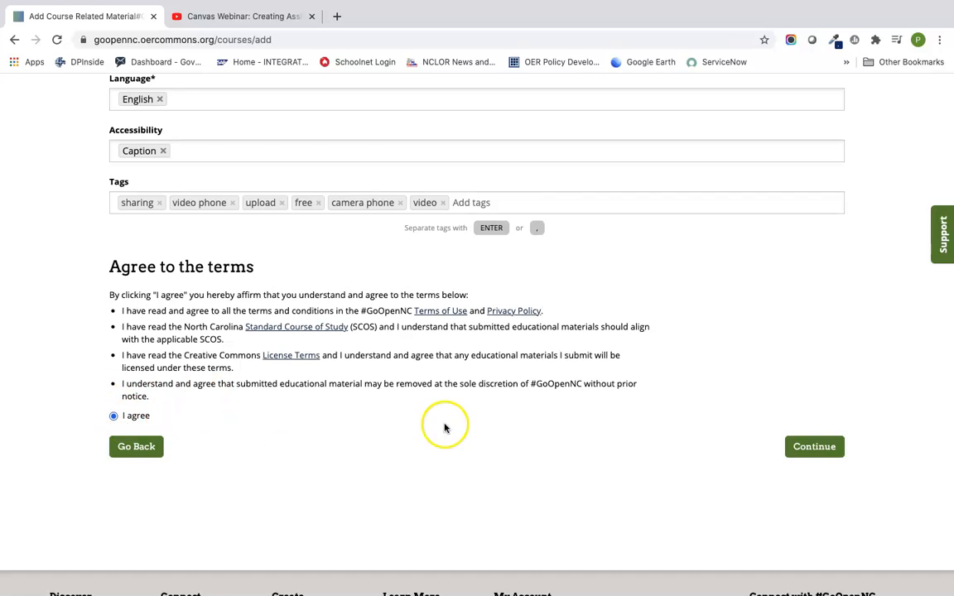
click(814, 448)
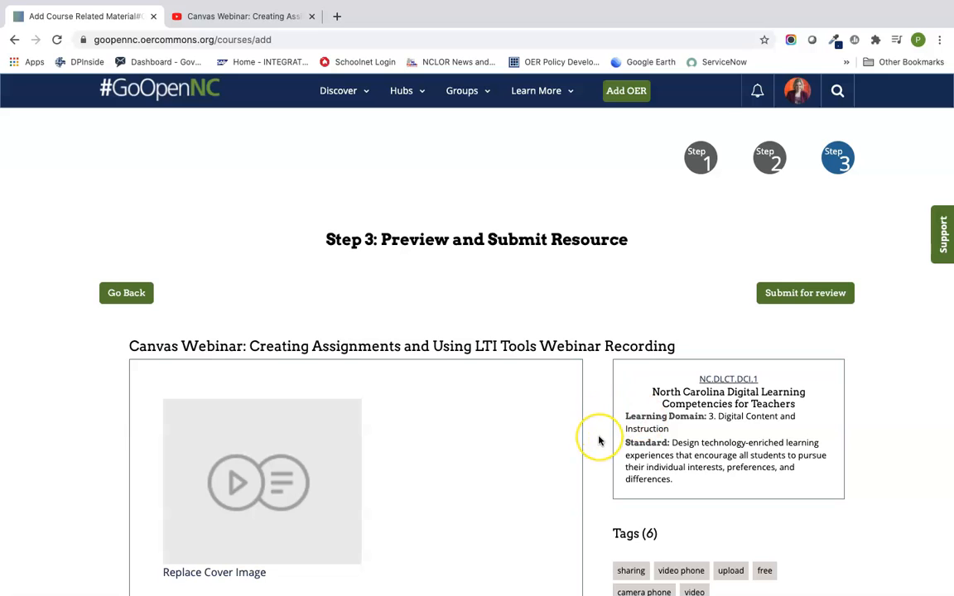
Check the previewed title, overview, standard, tags and license details, and submit the resource for review
scroll(599, 439, down, 1)
scroll(599, 440, down, 1)
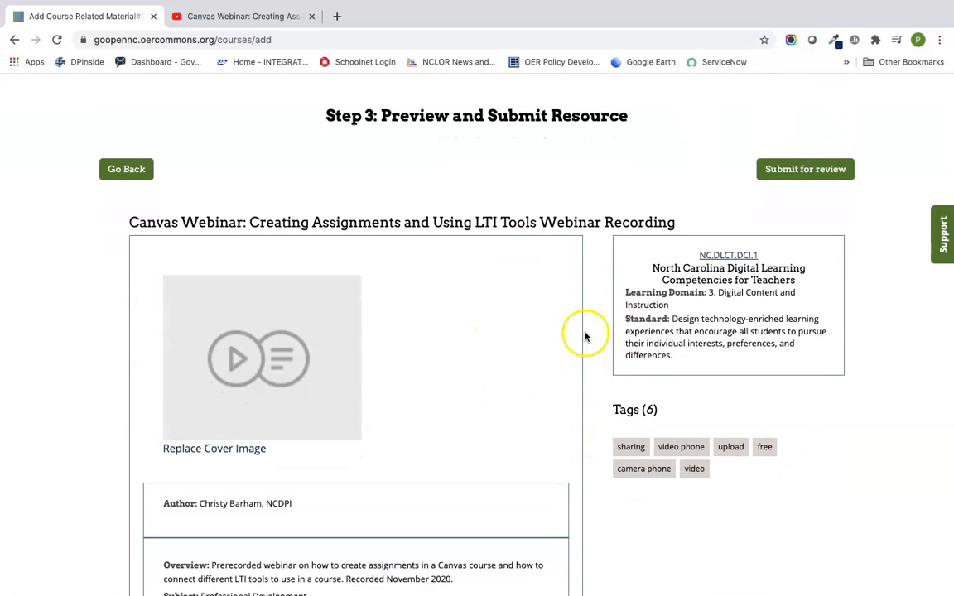
scroll(599, 366, down, 3)
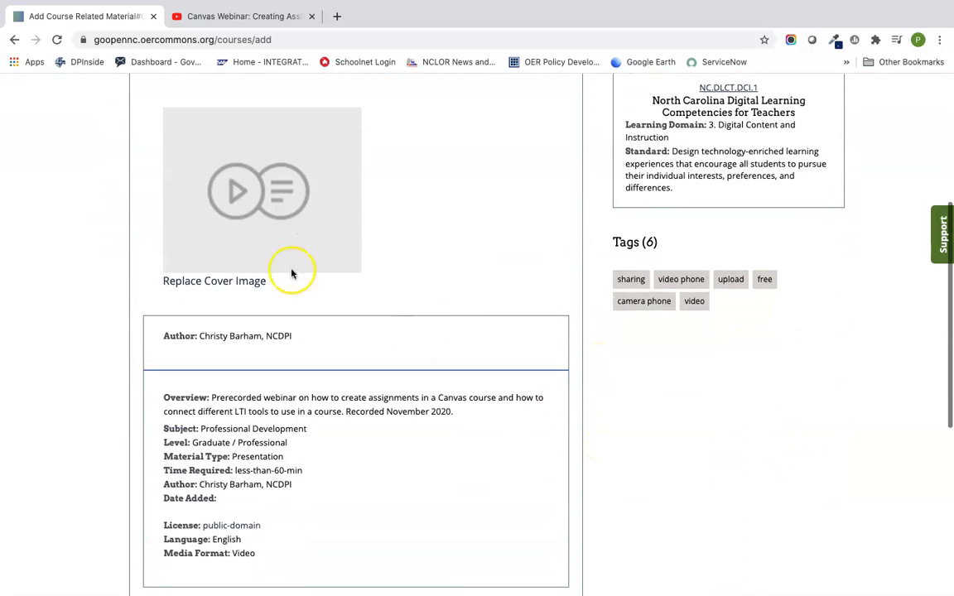
scroll(597, 261, up, 4)
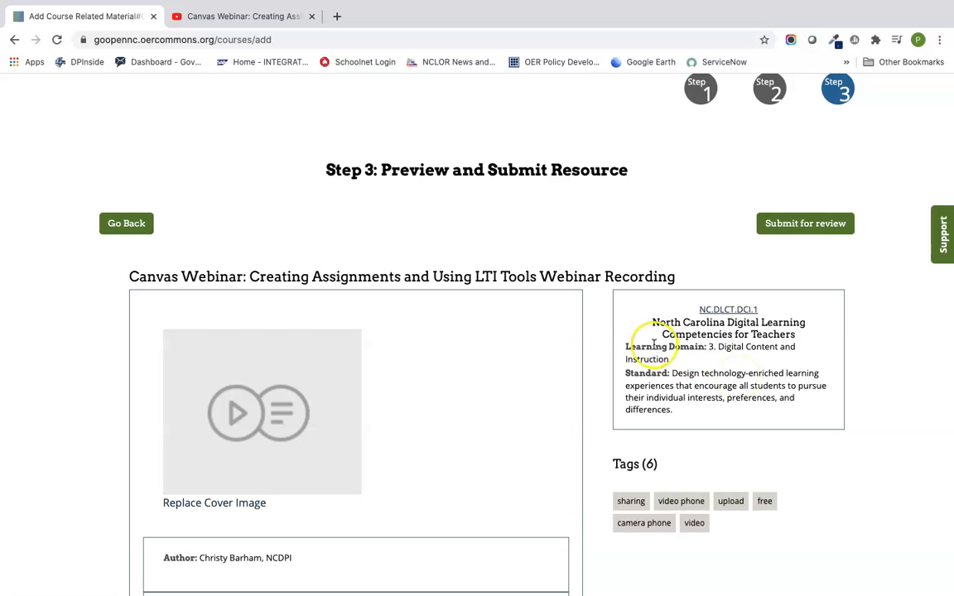
scroll(599, 413, down, 2)
scroll(598, 406, down, 3)
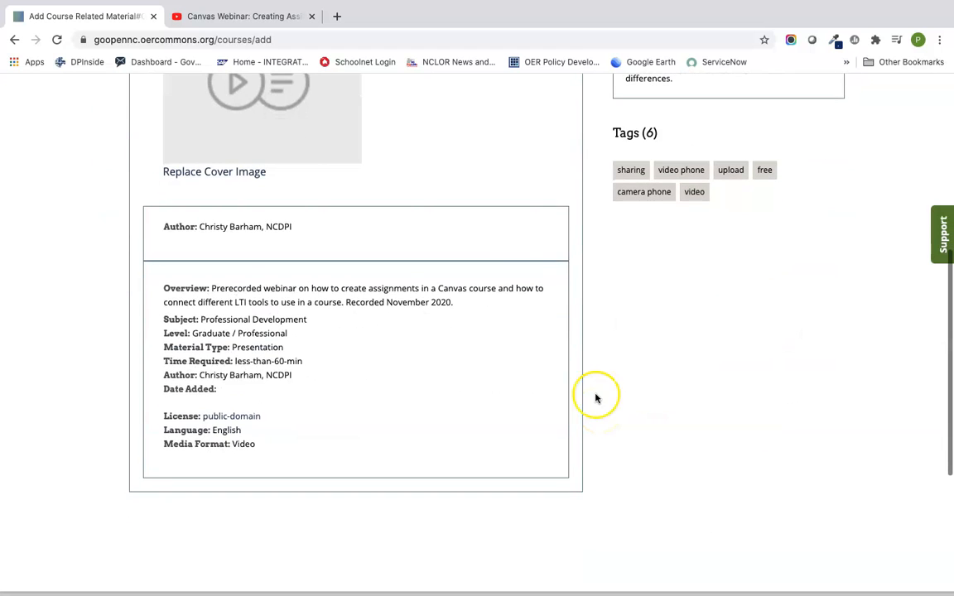
scroll(555, 336, up, 1)
scroll(566, 348, up, 3)
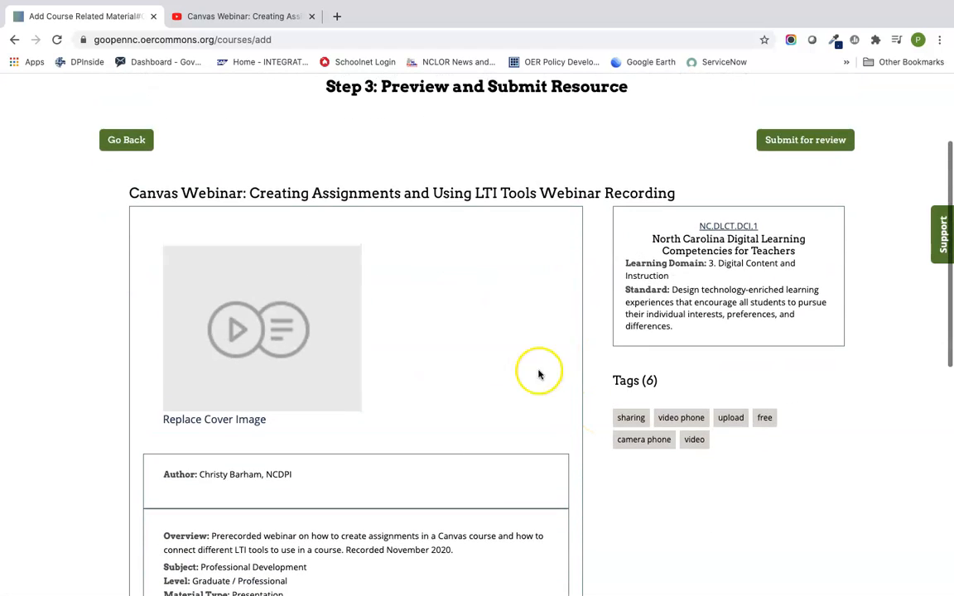
scroll(575, 325, up, 2)
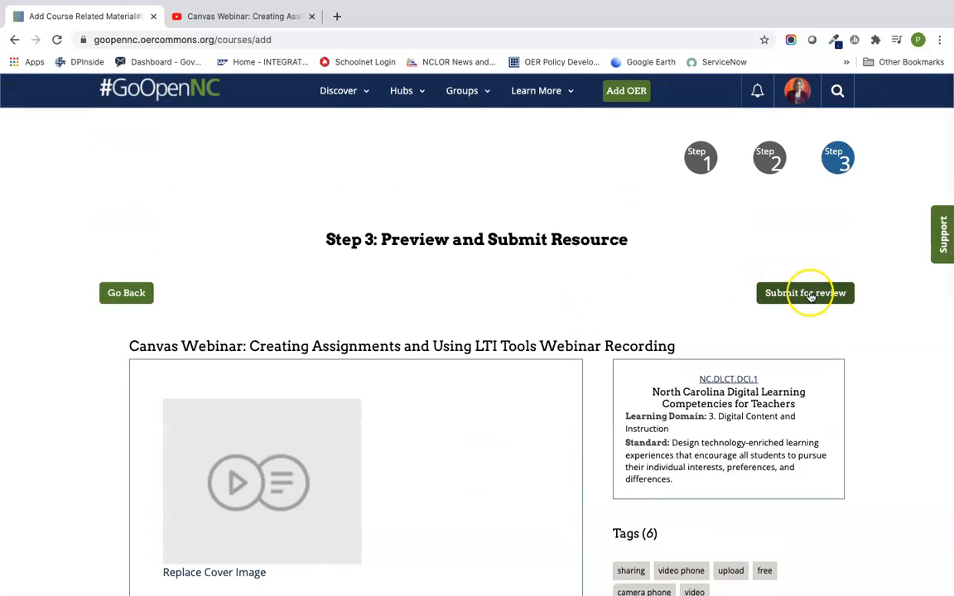
click(810, 294)
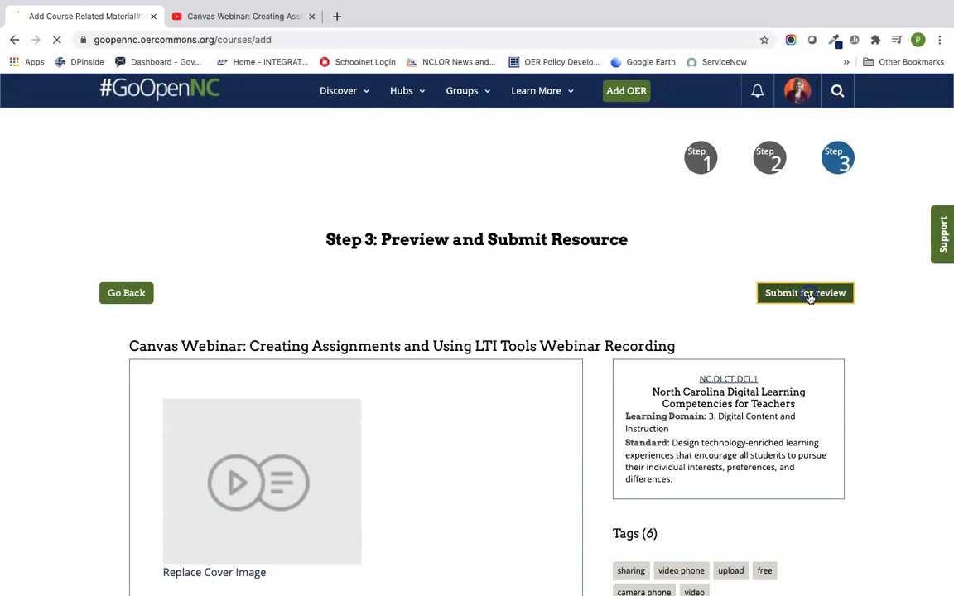